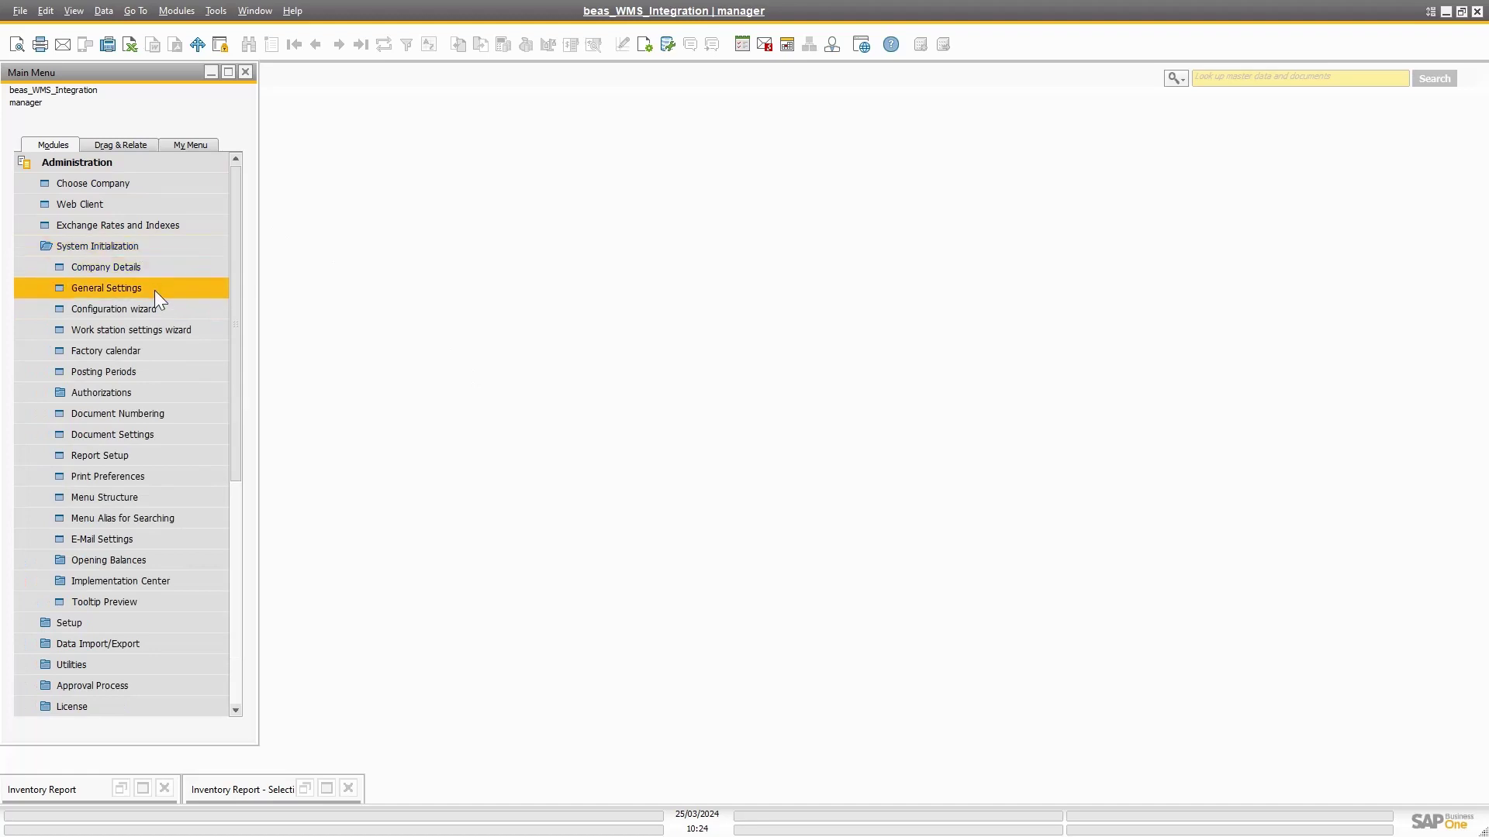
# Examine the WMS section of the configuration wizard and the choices available for Pick Type.
pyautogui.click(165, 307)
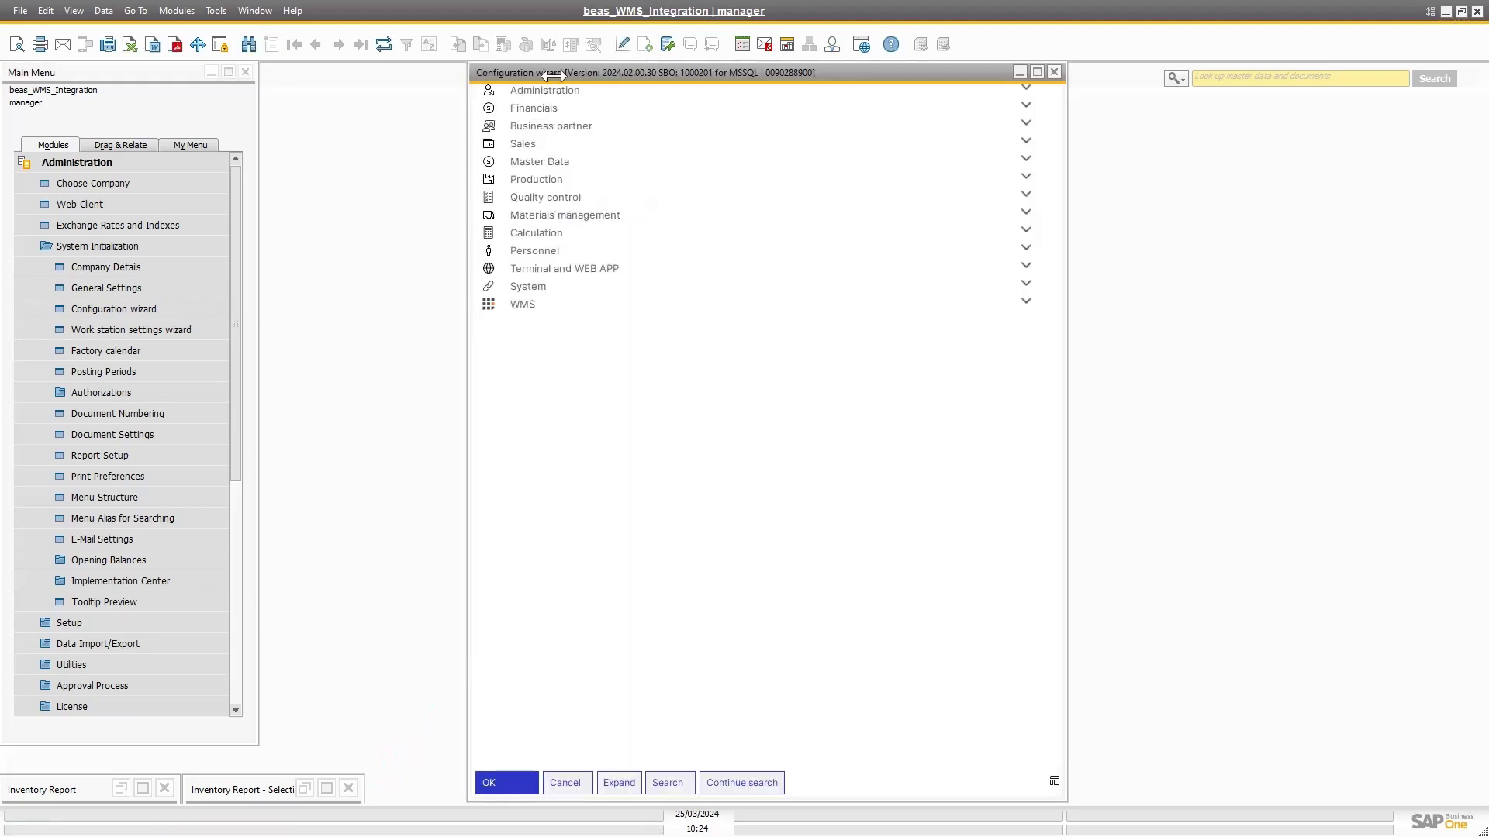
pyautogui.click(517, 310)
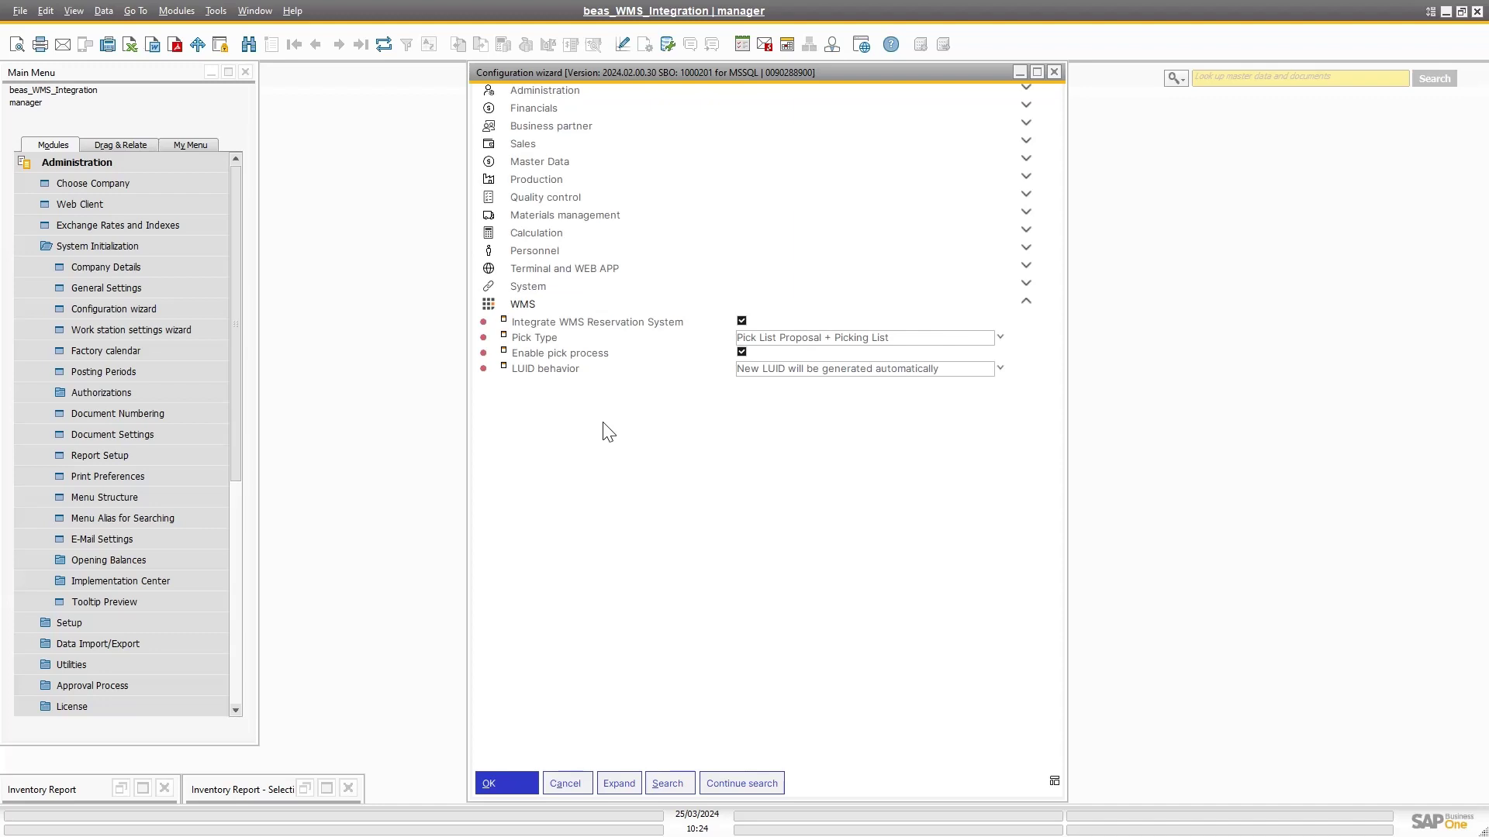
pyautogui.click(1004, 341)
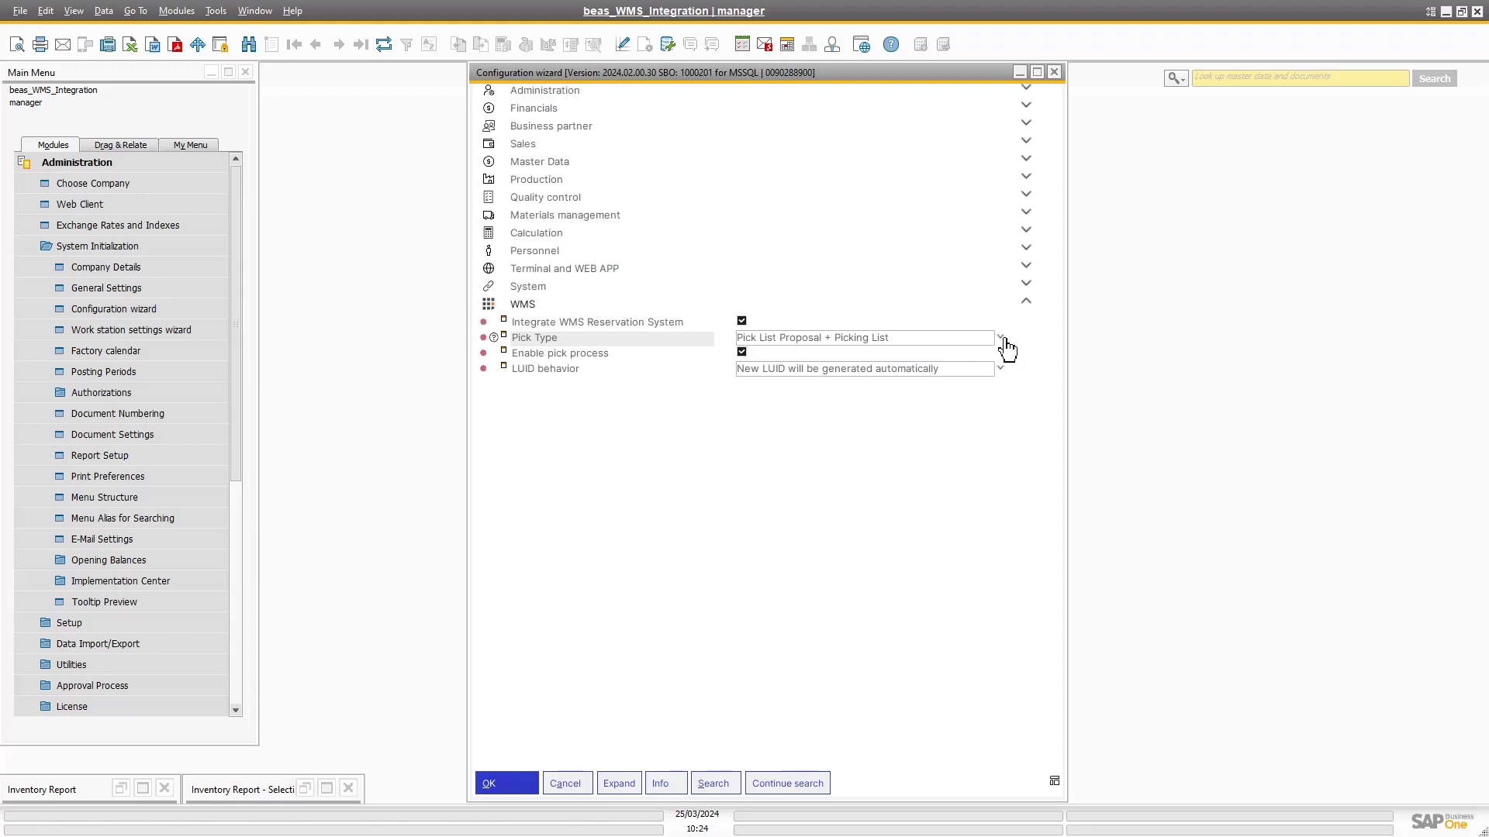
pyautogui.click(1005, 343)
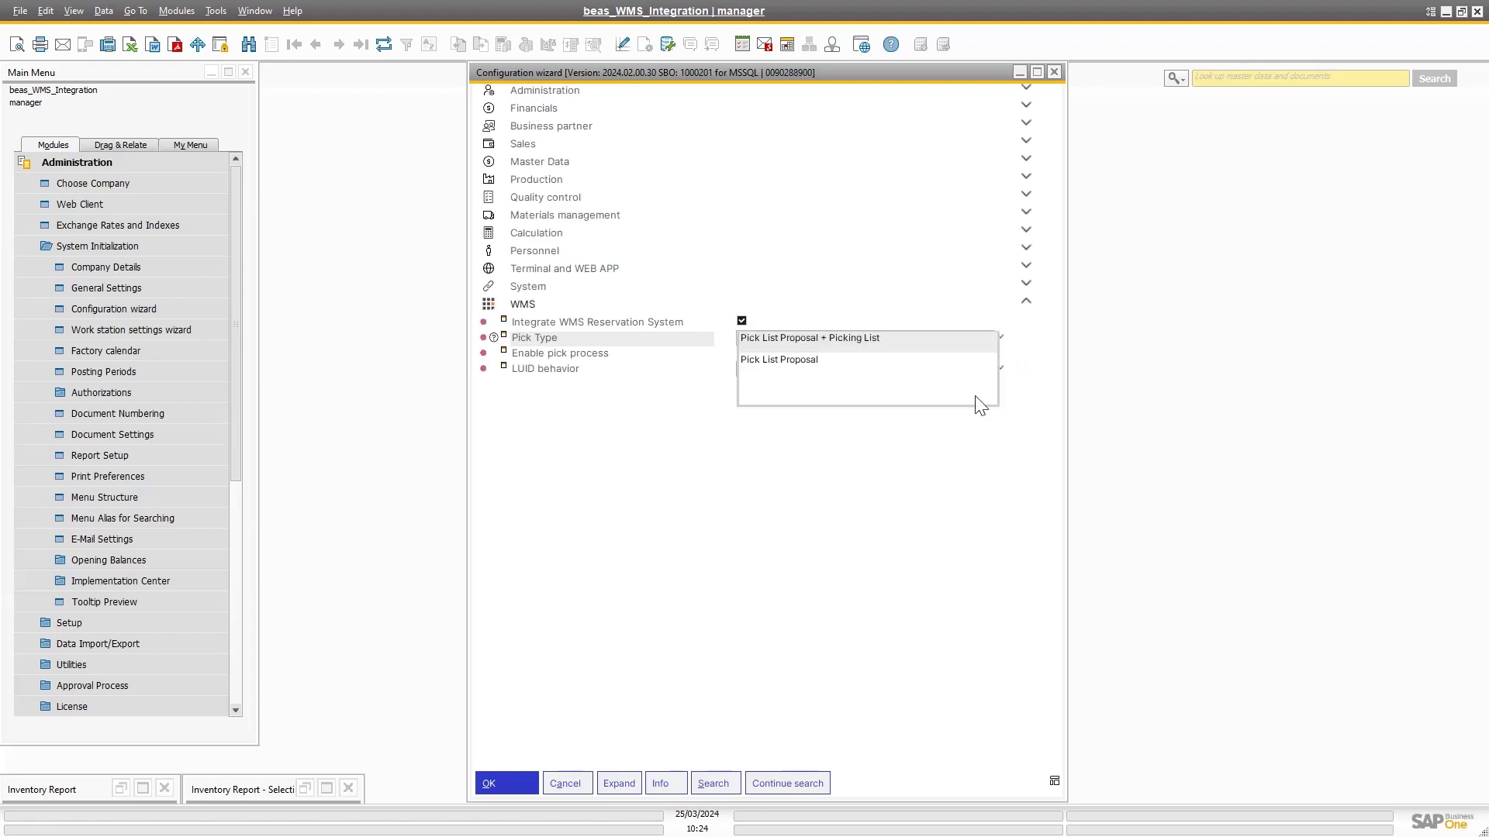
pyautogui.click(927, 520)
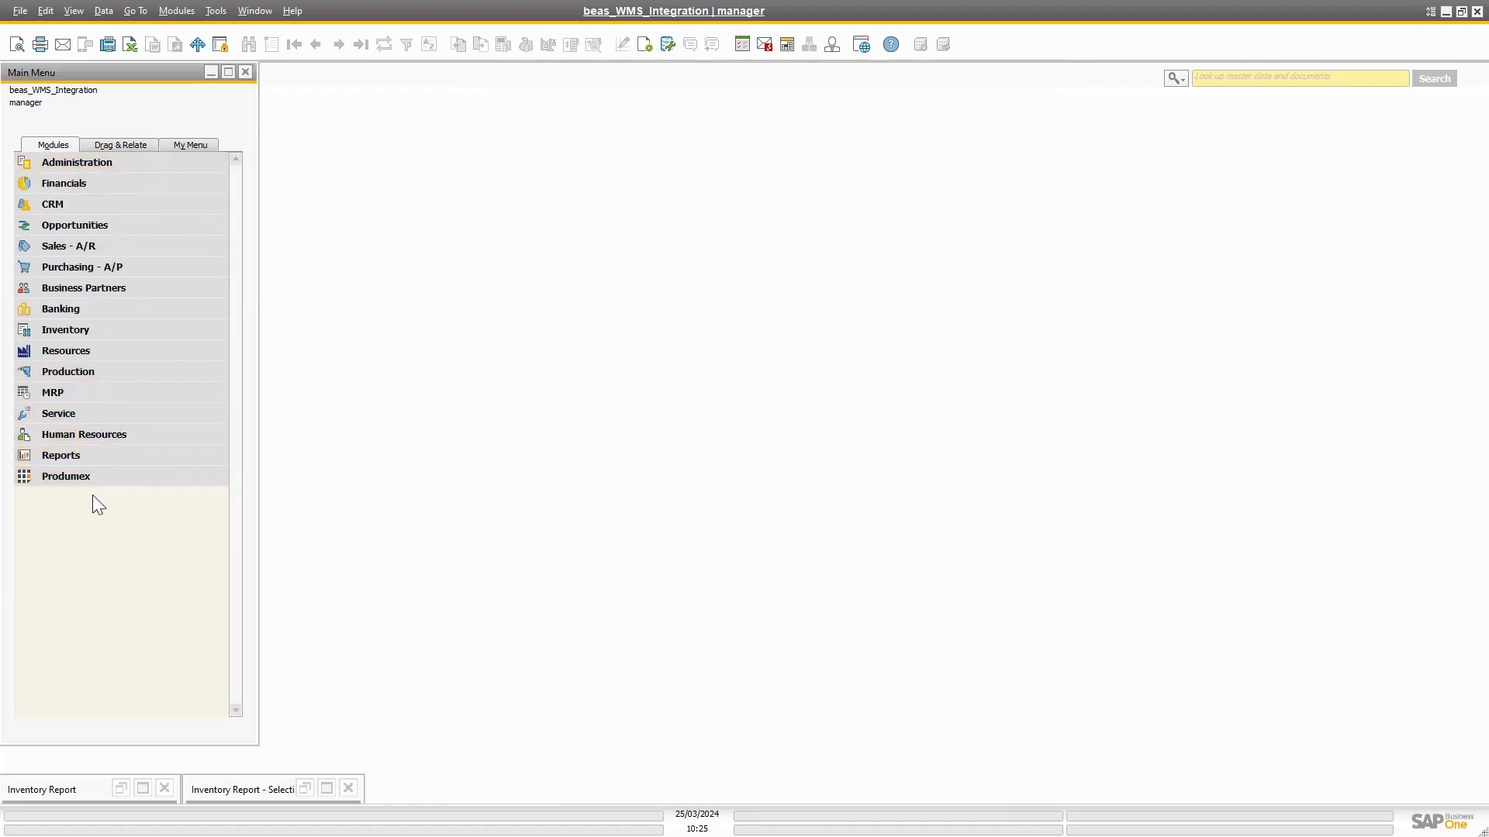
# Examine the settings of Production Line beas under Manufacturing in the Produmex Organizational Structure, and close the window.
pyautogui.click(90, 481)
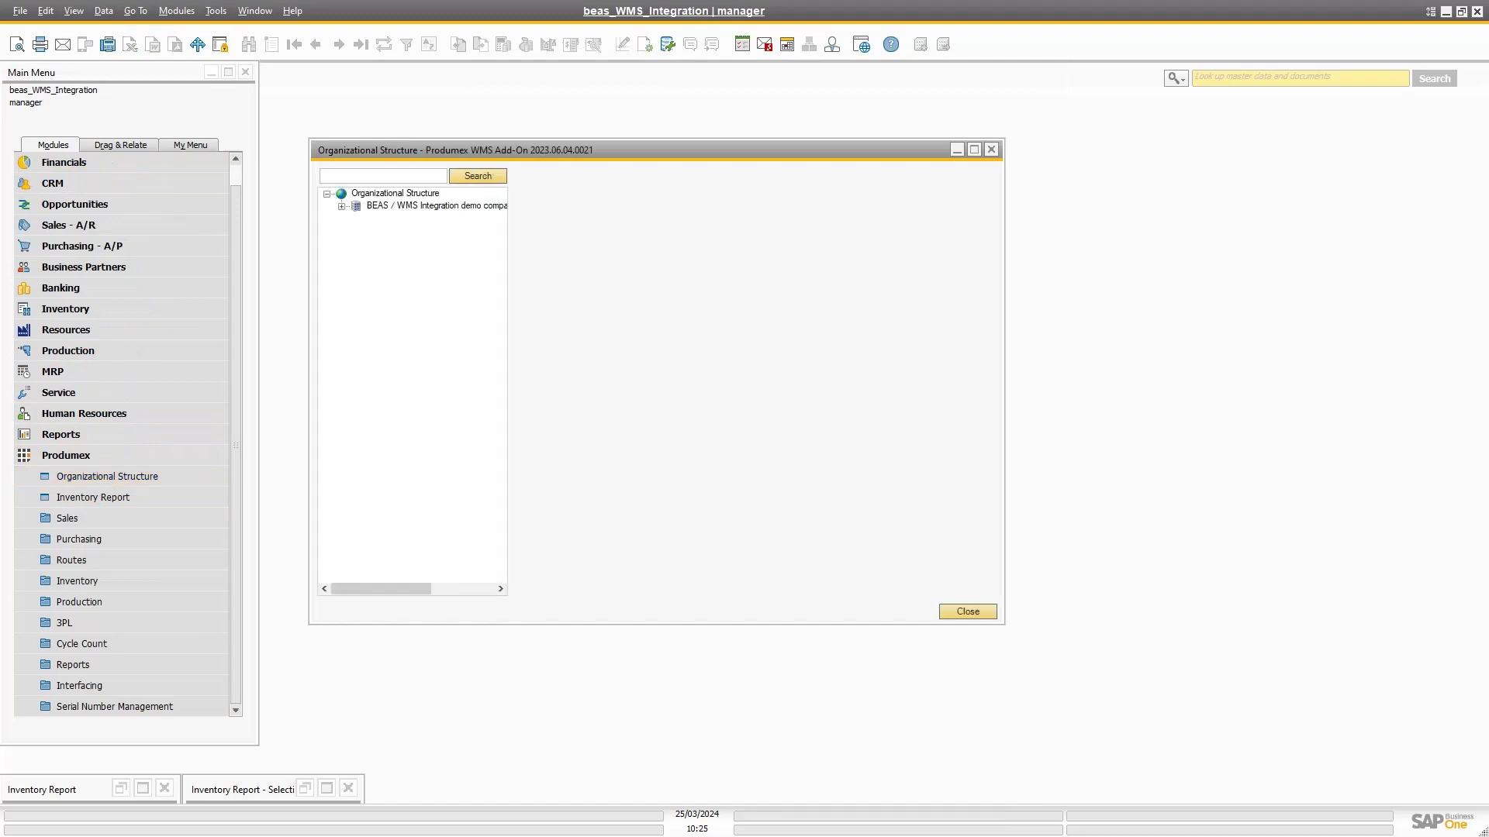
pyautogui.click(341, 206)
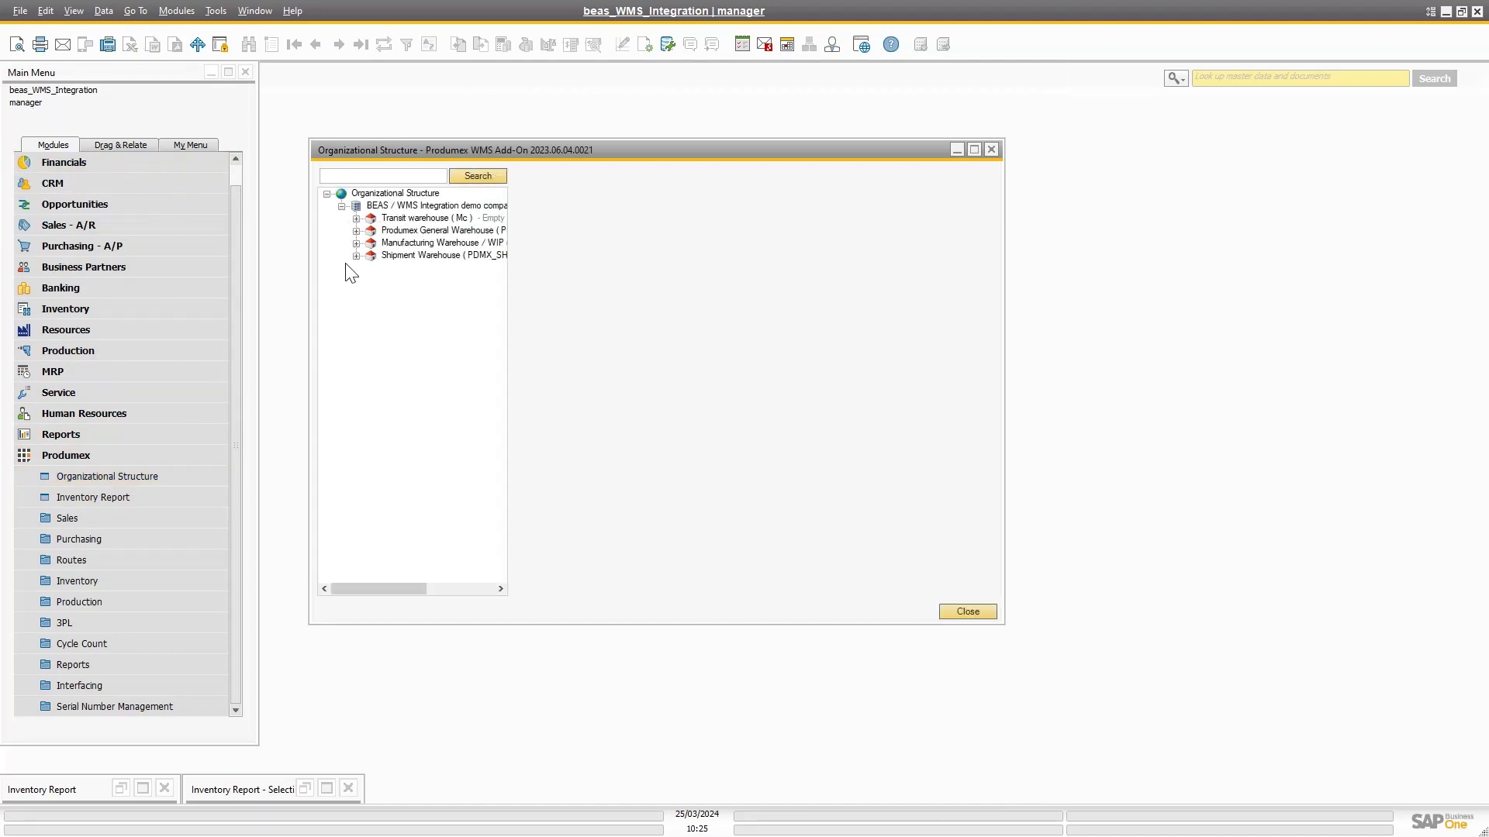
pyautogui.click(356, 242)
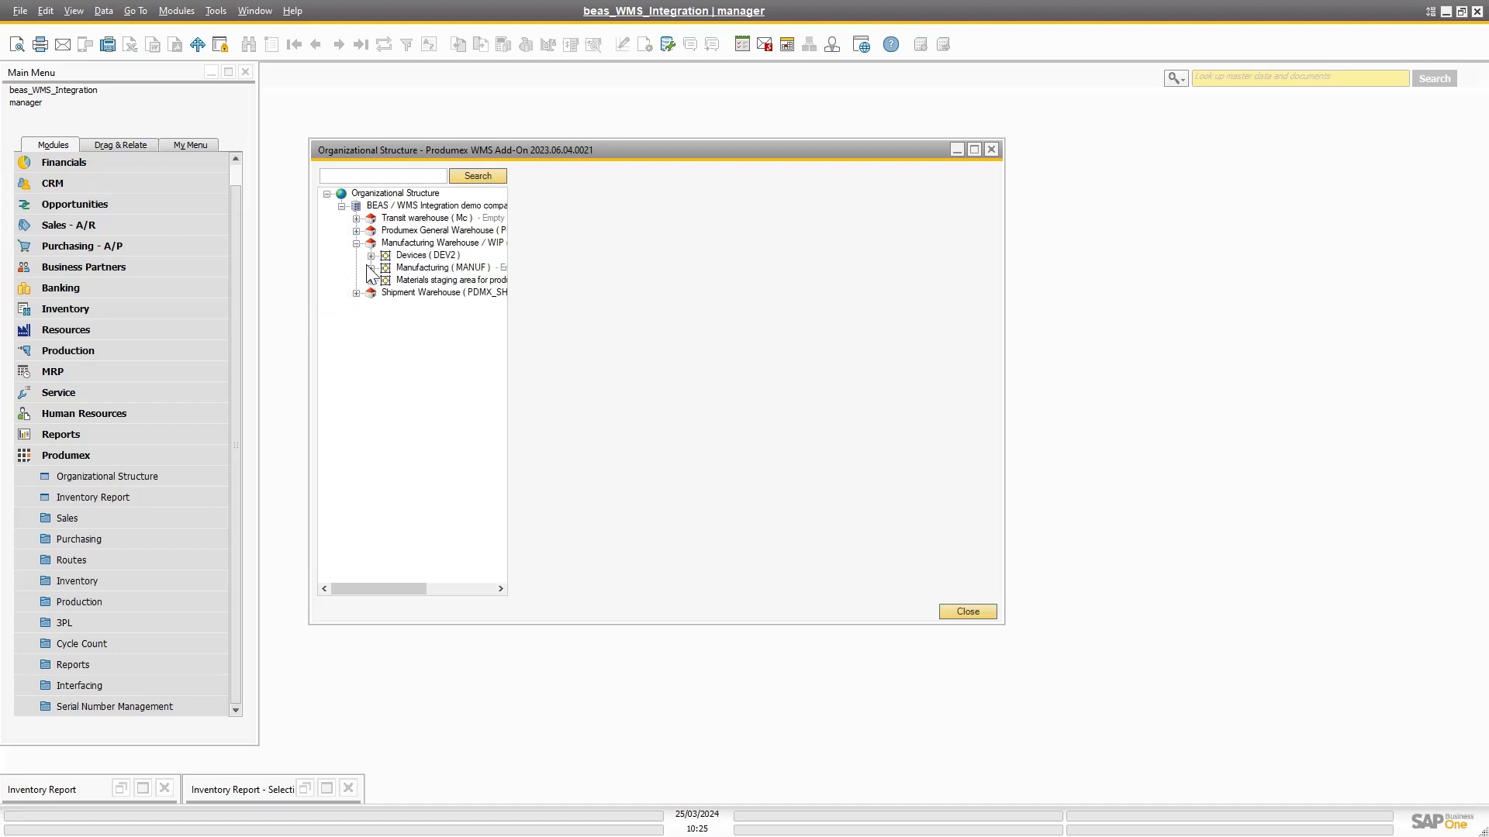
pyautogui.click(370, 267)
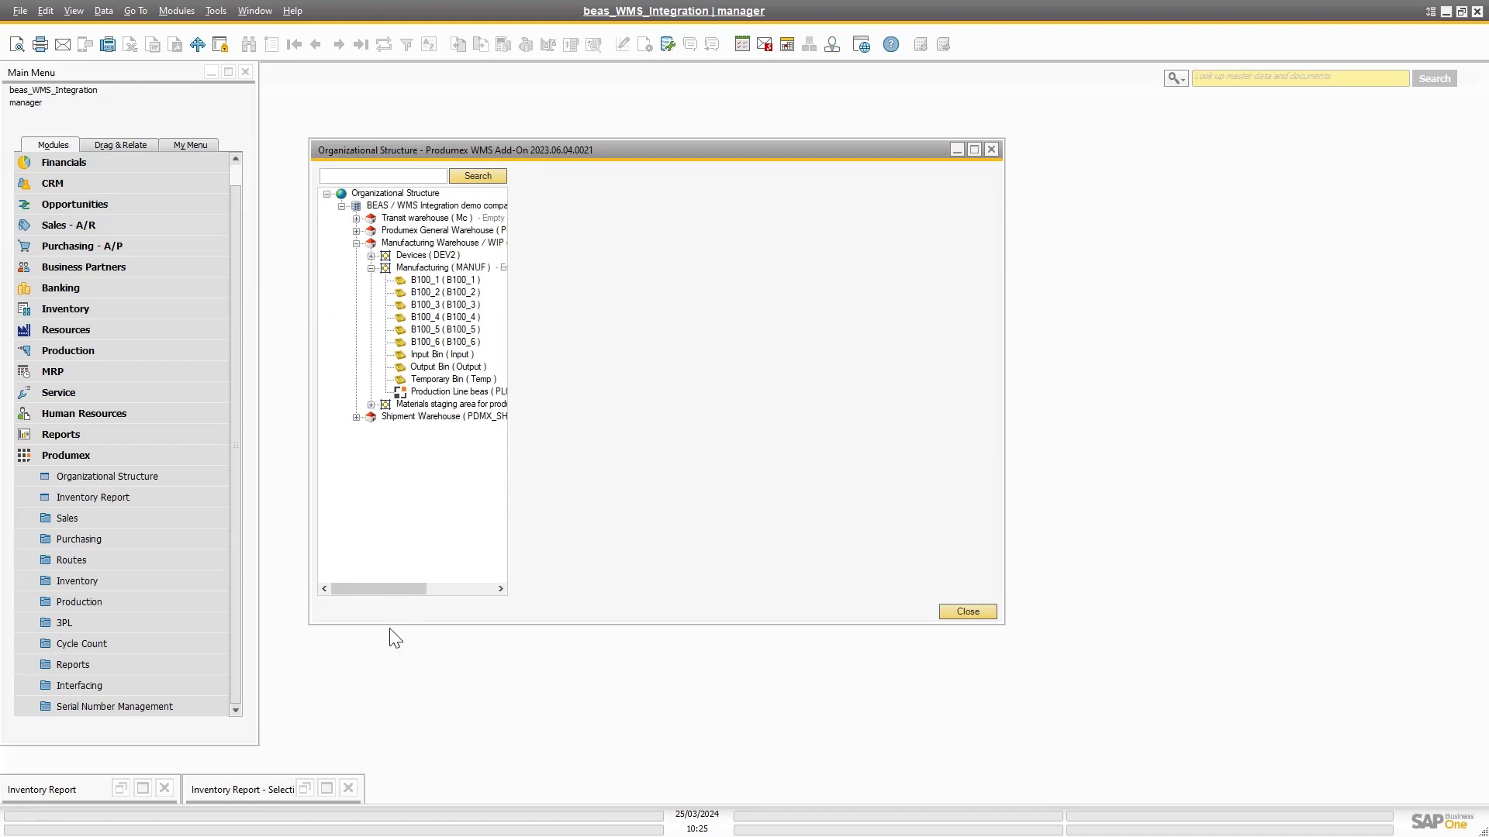
pyautogui.click(434, 391)
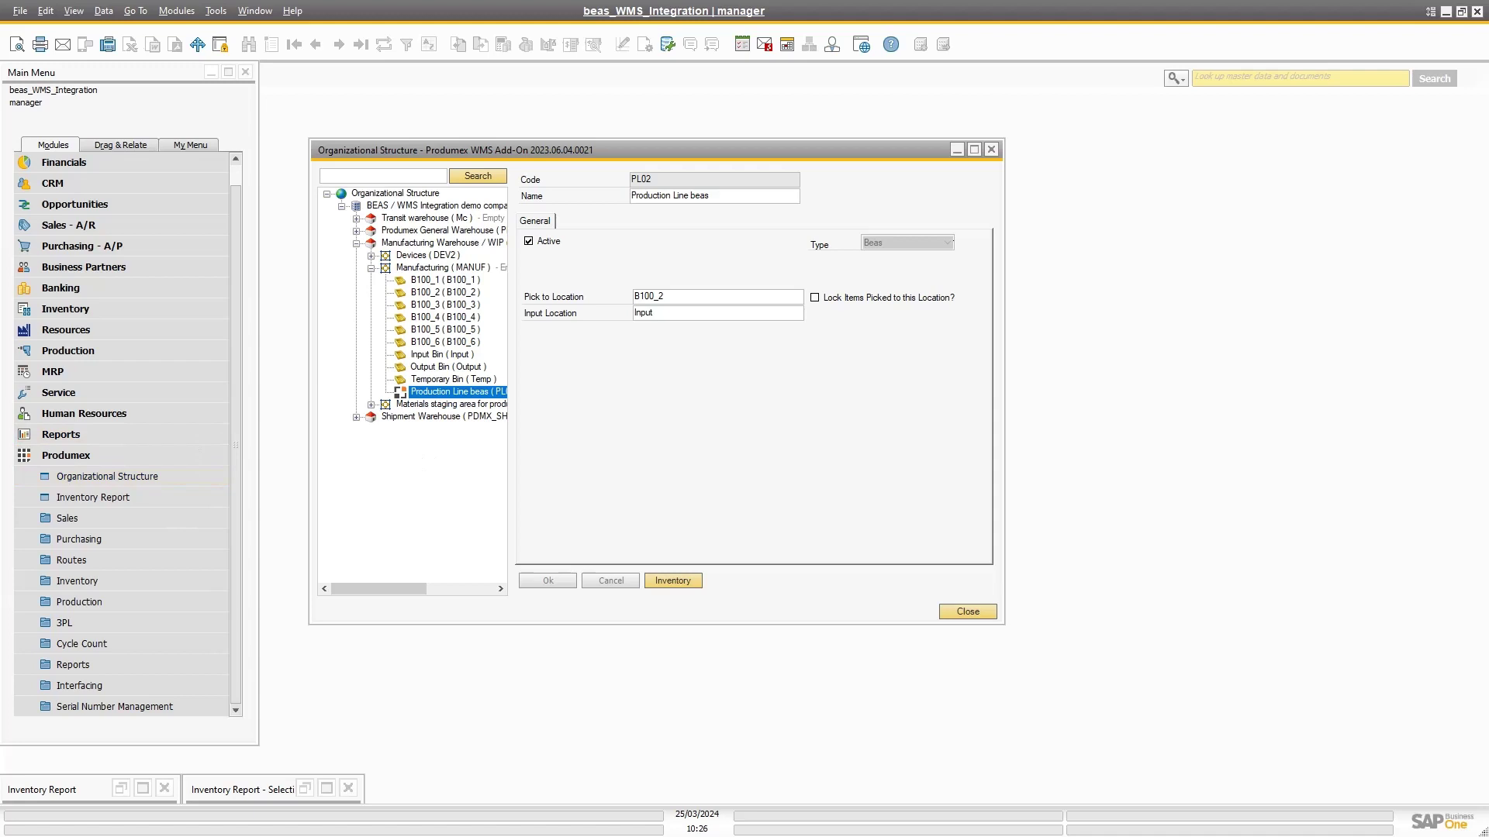
pyautogui.click(992, 150)
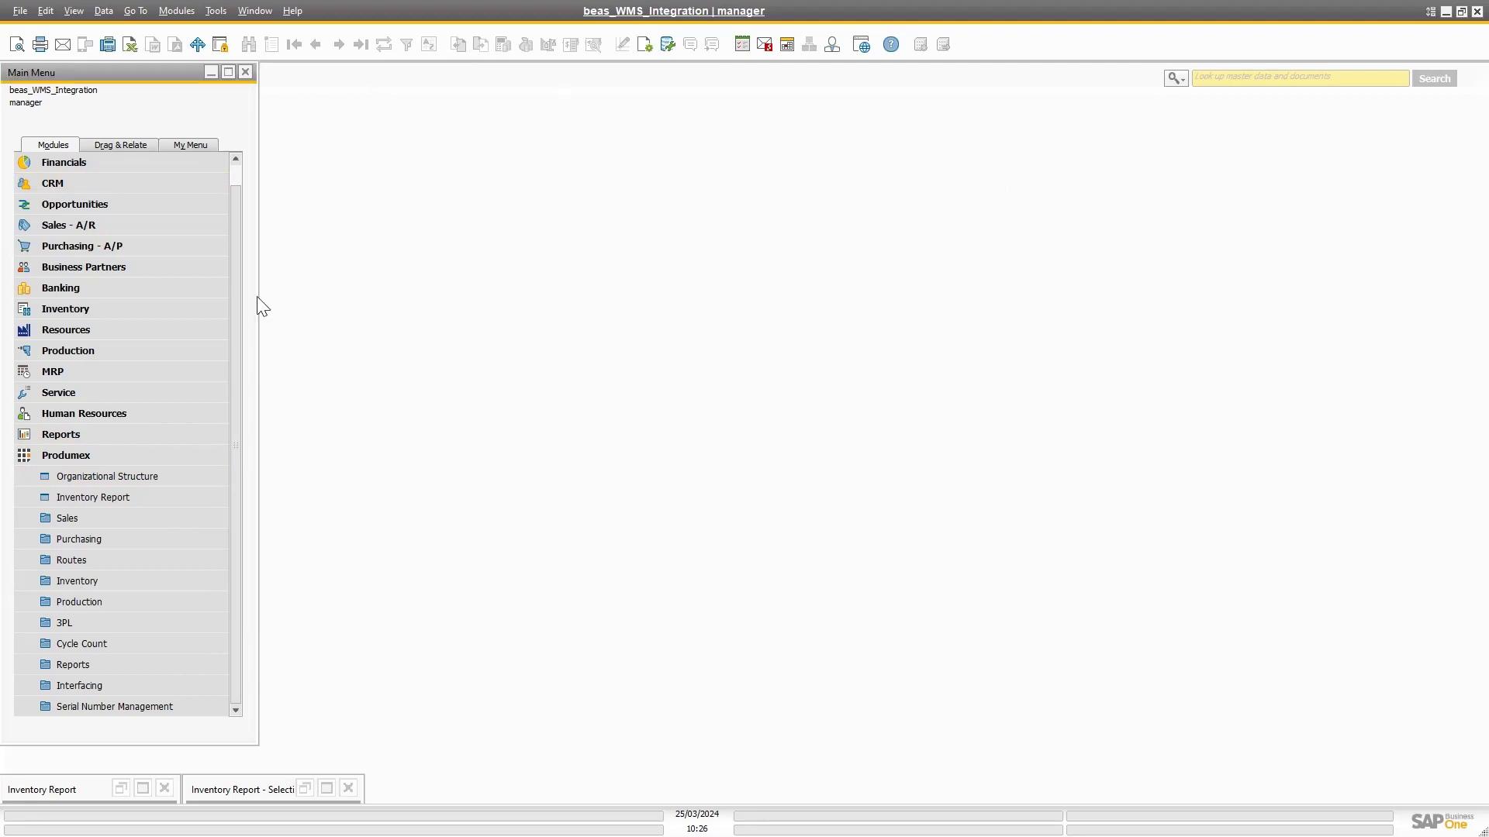
# Open the Supplier 2 purchase order for Material 1 in the Purchasing - A/P module.
pyautogui.click(108, 455)
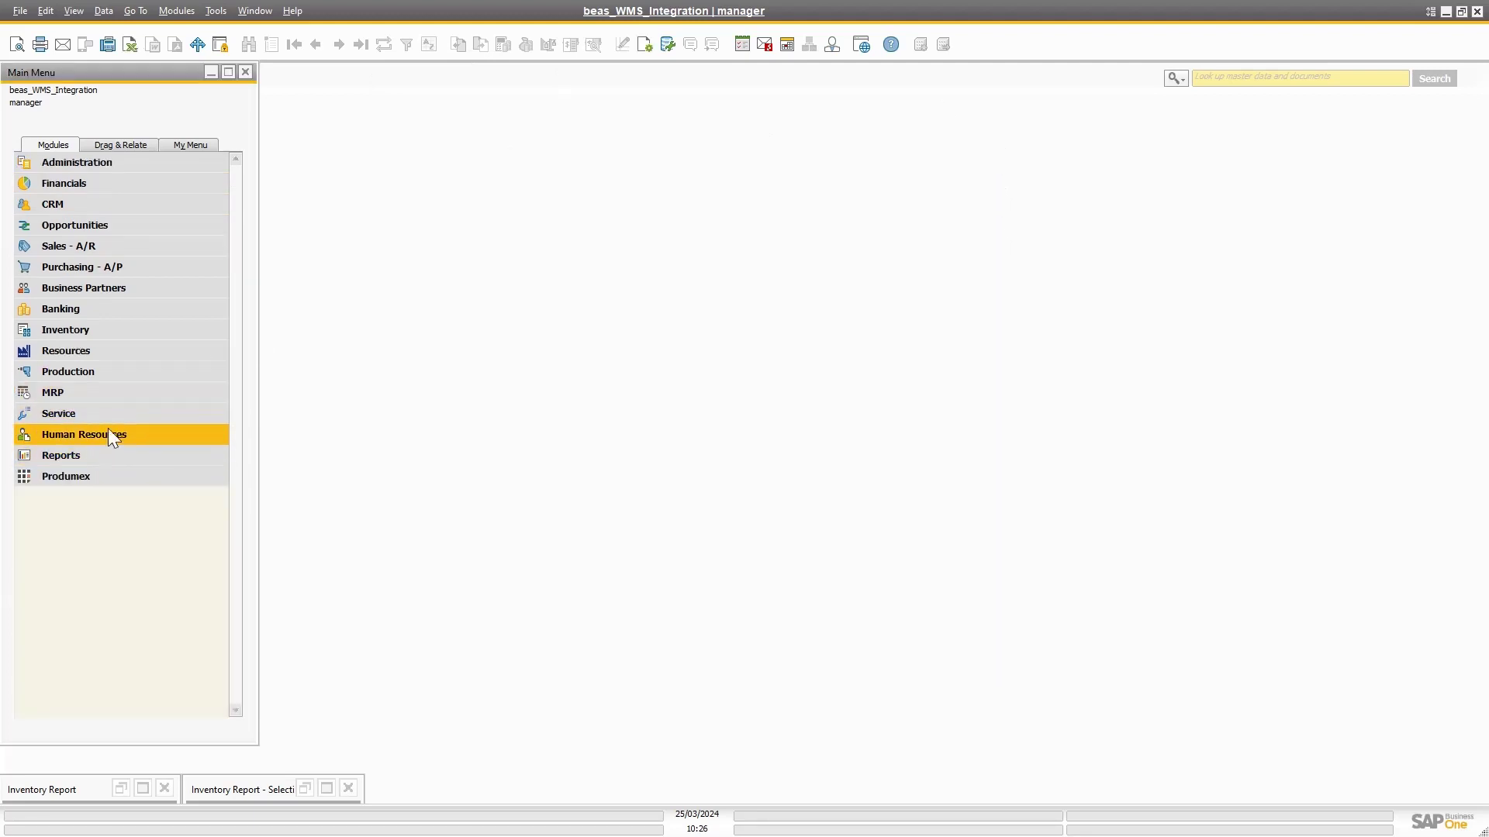
pyautogui.click(110, 266)
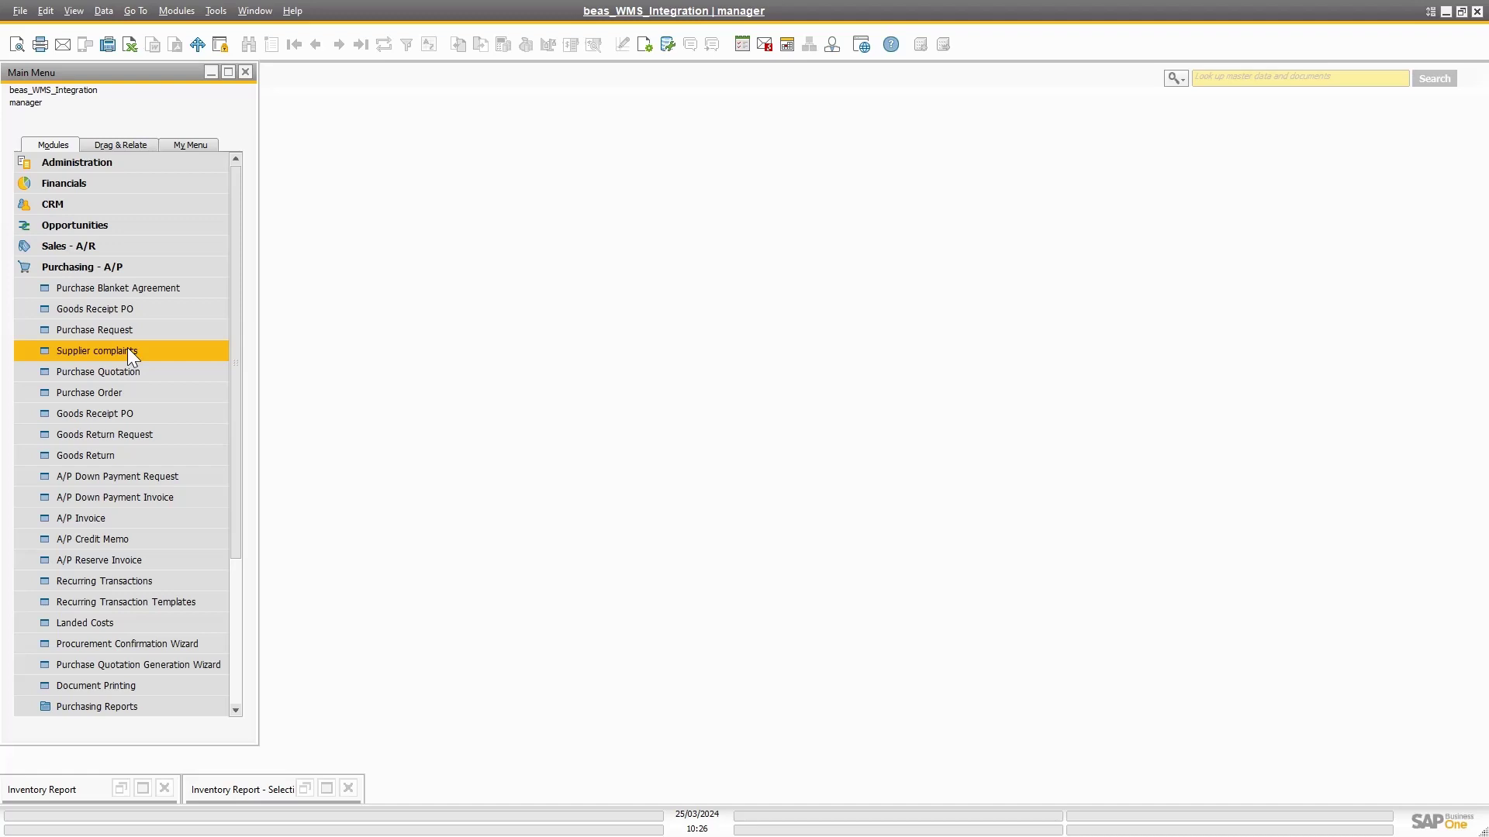
pyautogui.click(133, 393)
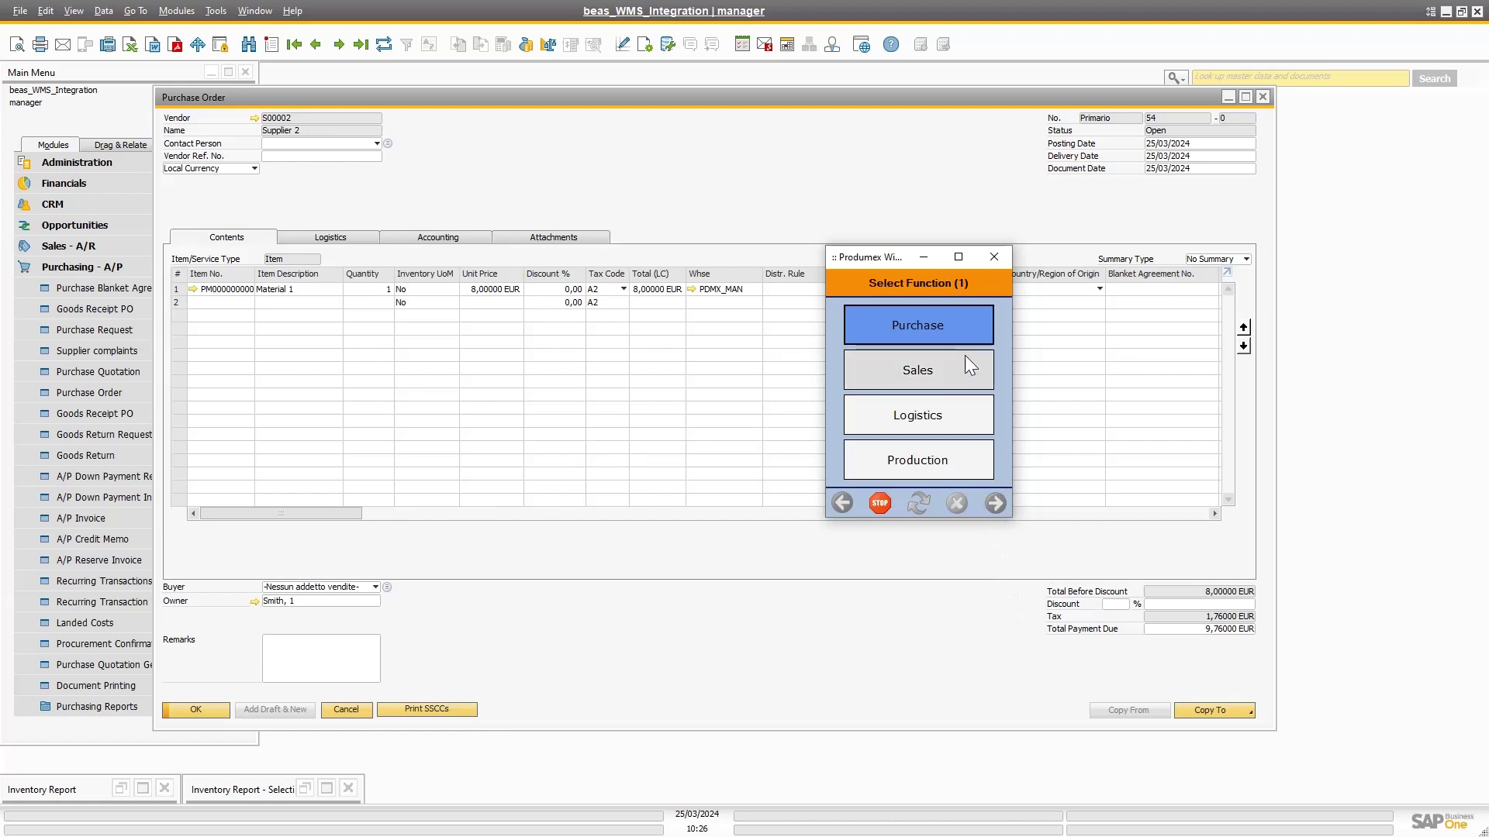
# Switch to the Produmex client and start a purchase reception at the location WIP, Materials moved to manufacturing.
pyautogui.click(942, 325)
pyautogui.click(941, 325)
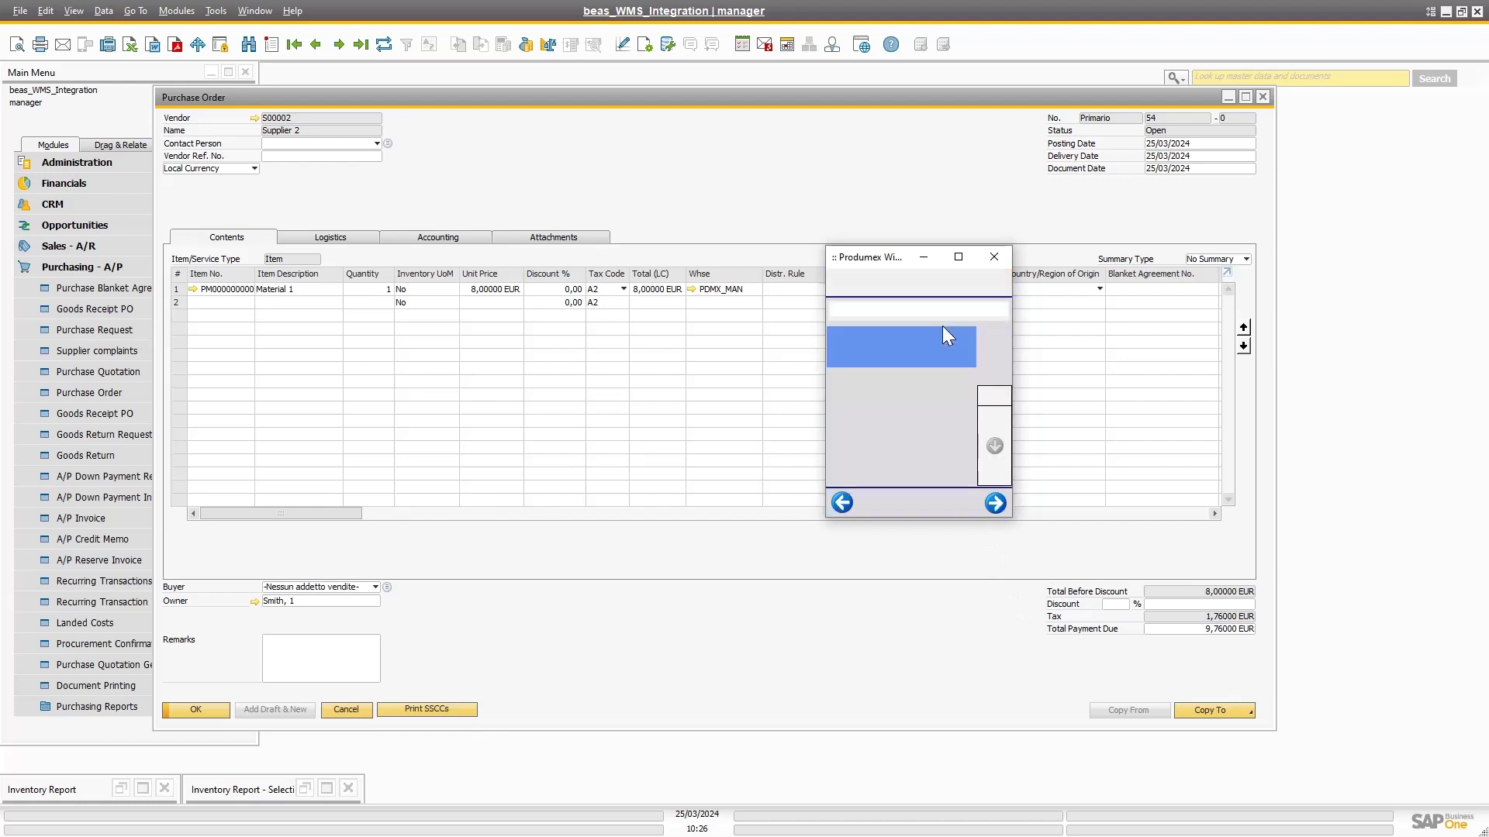
pyautogui.click(950, 392)
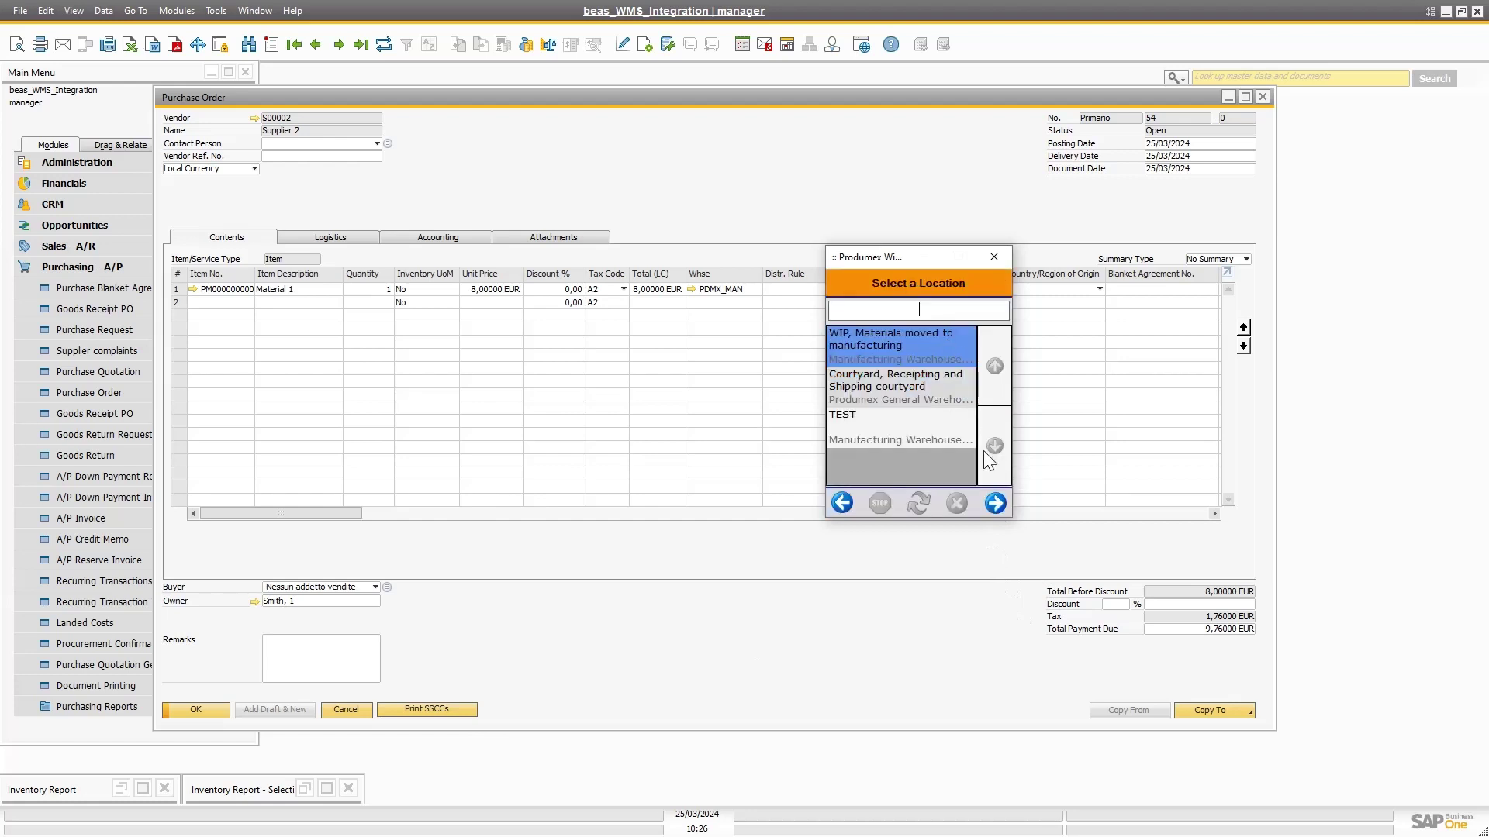
pyautogui.click(994, 503)
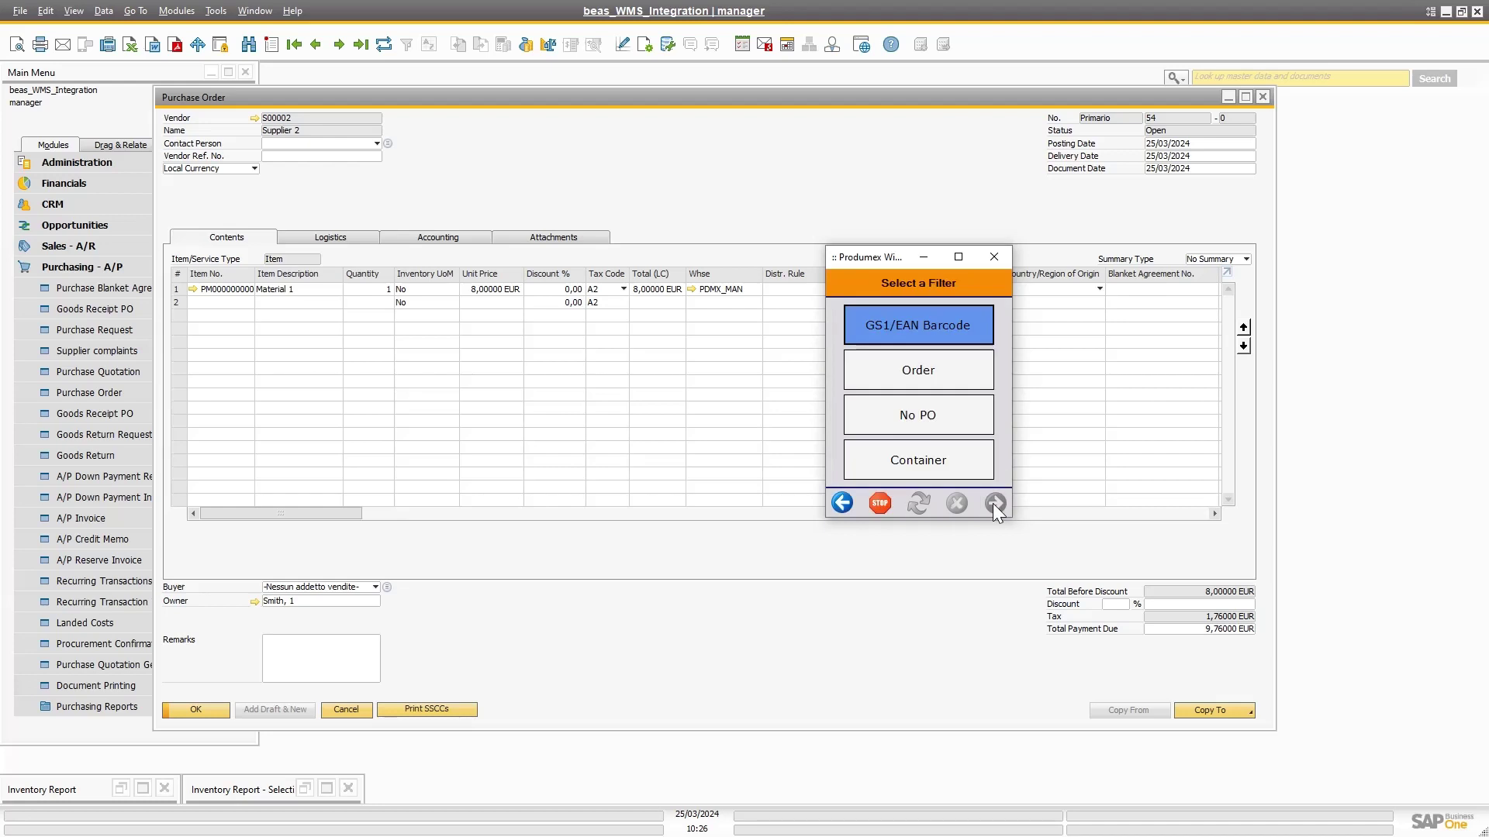
# Filter the reception by order and choose the last Supplier 2 purchase order.
pyautogui.click(960, 372)
pyautogui.click(993, 415)
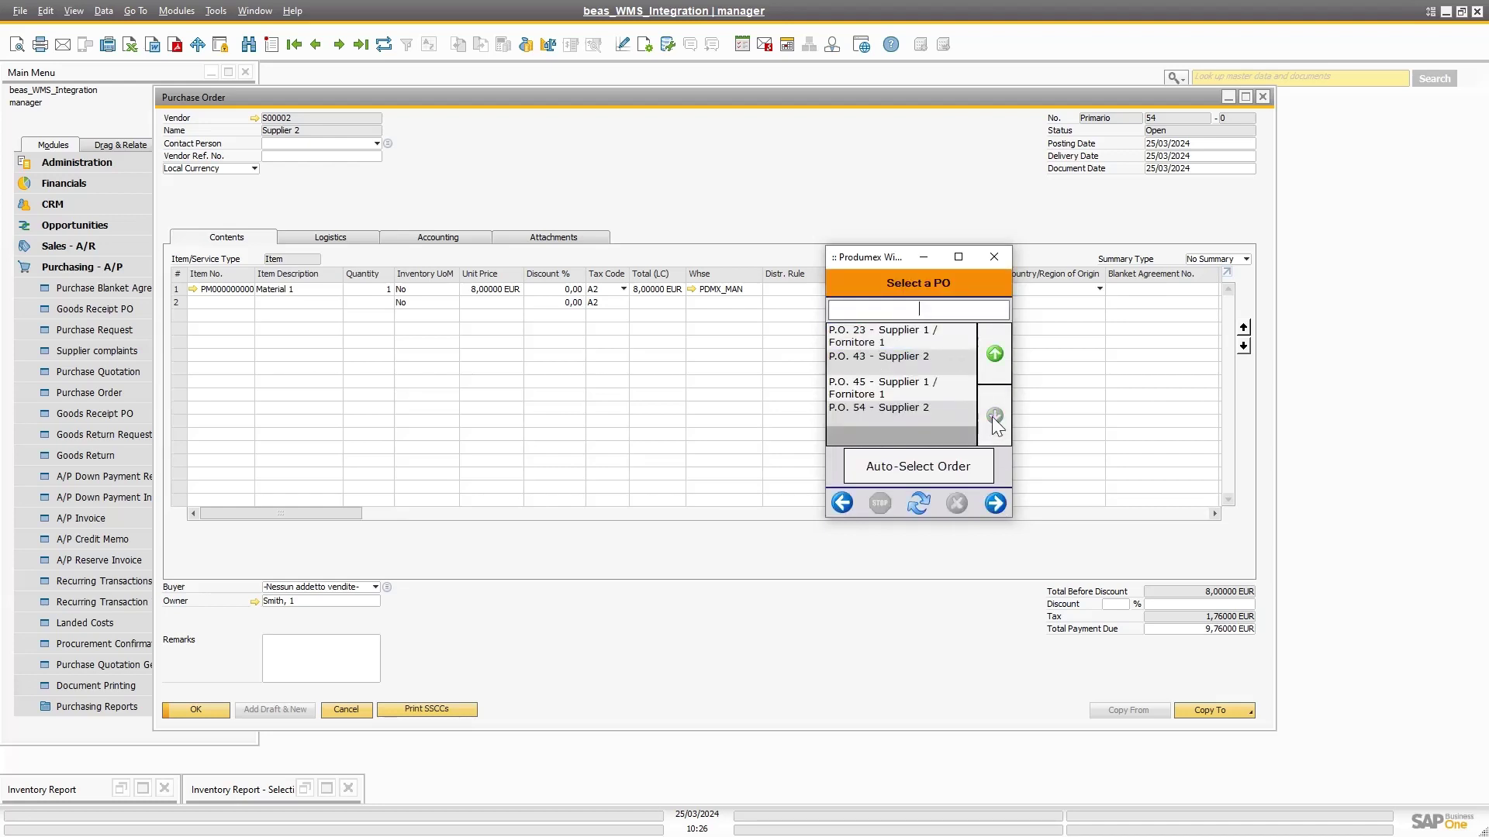
pyautogui.click(903, 411)
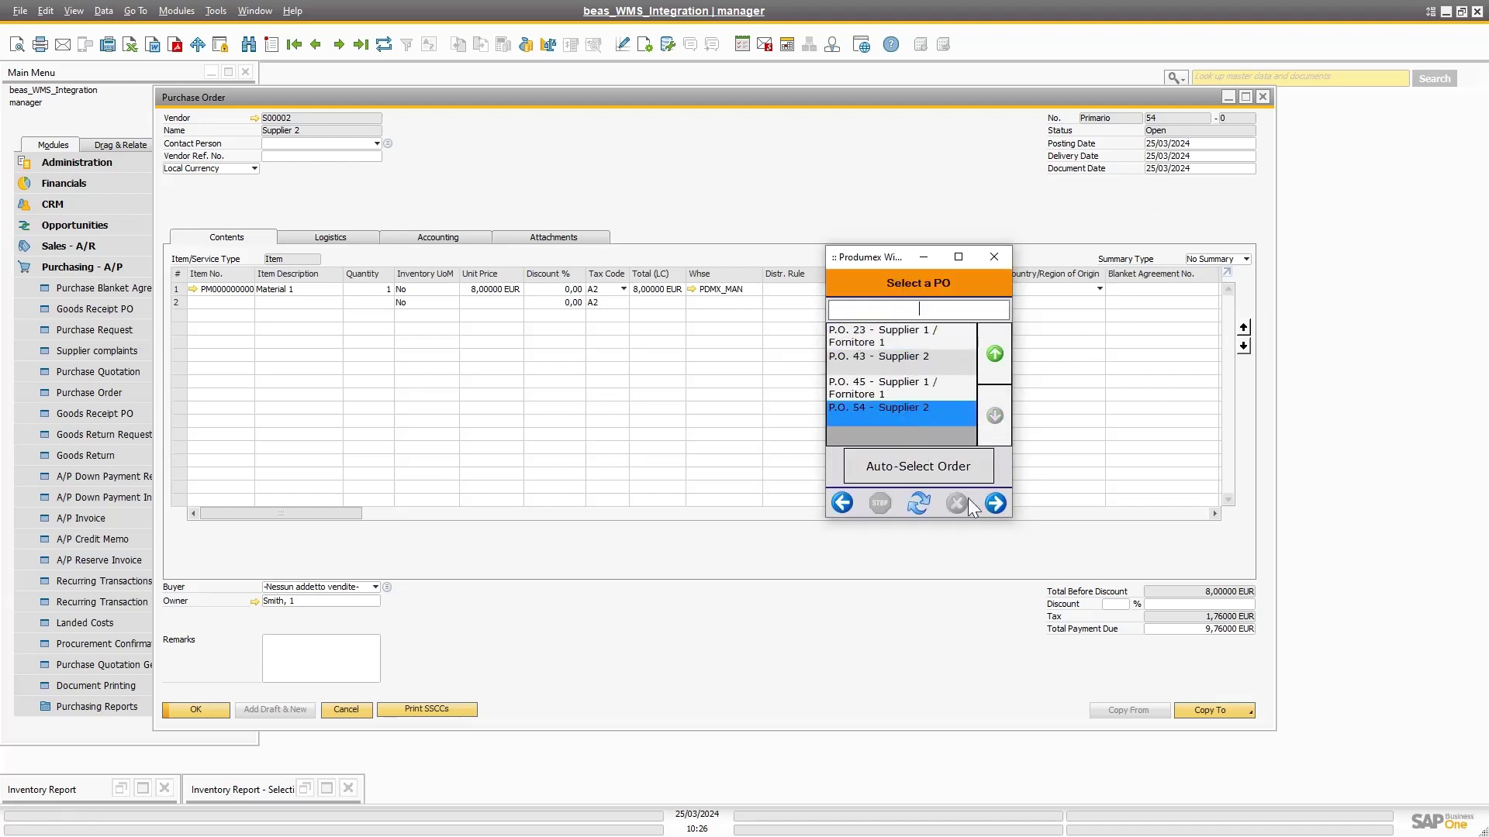
pyautogui.click(996, 503)
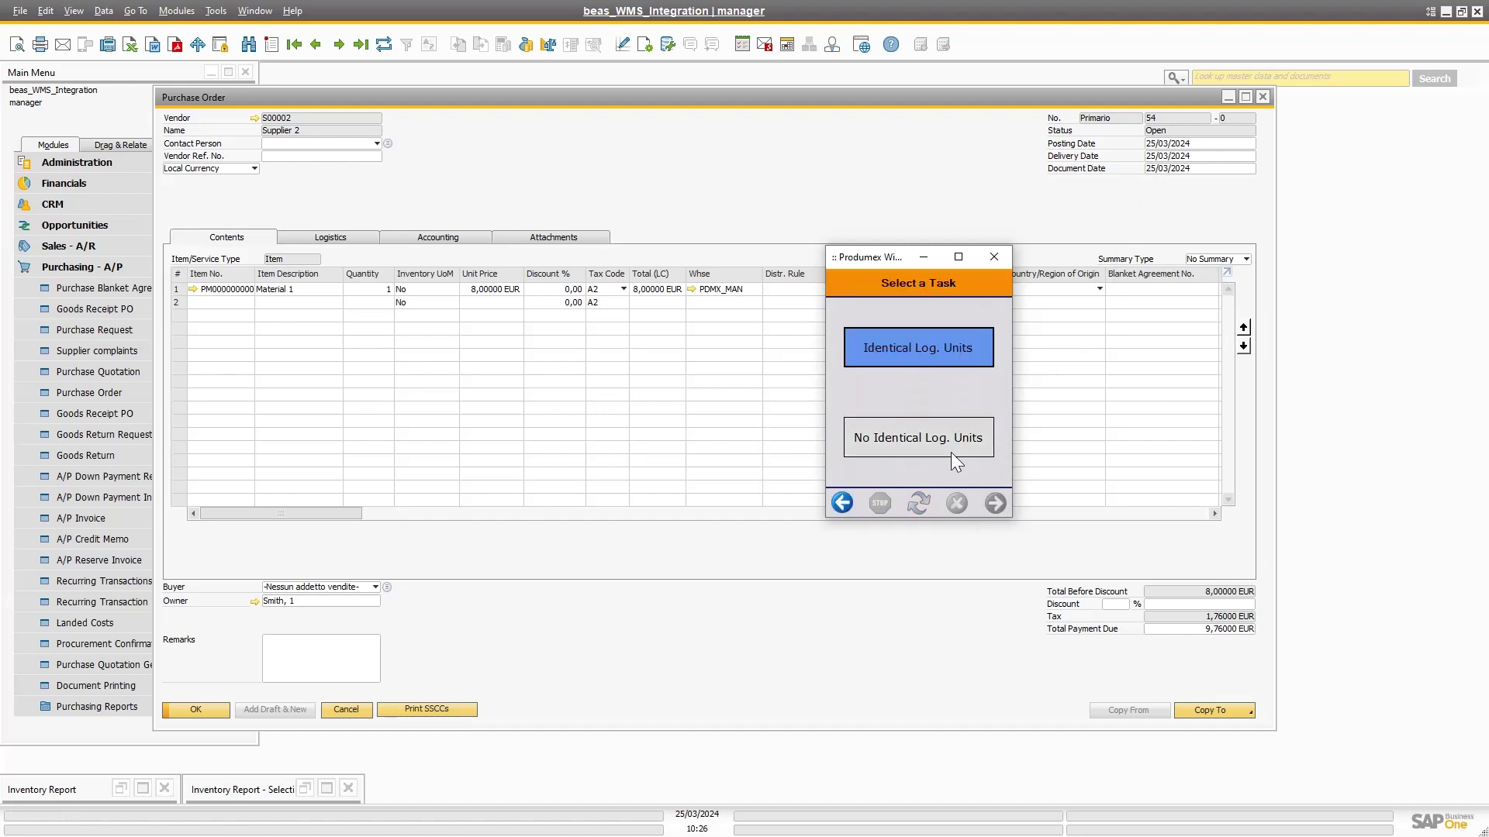
# Receive Material 1 as non-identical logistic units without a label, and select version V-0002.
pyautogui.click(942, 441)
pyautogui.click(948, 462)
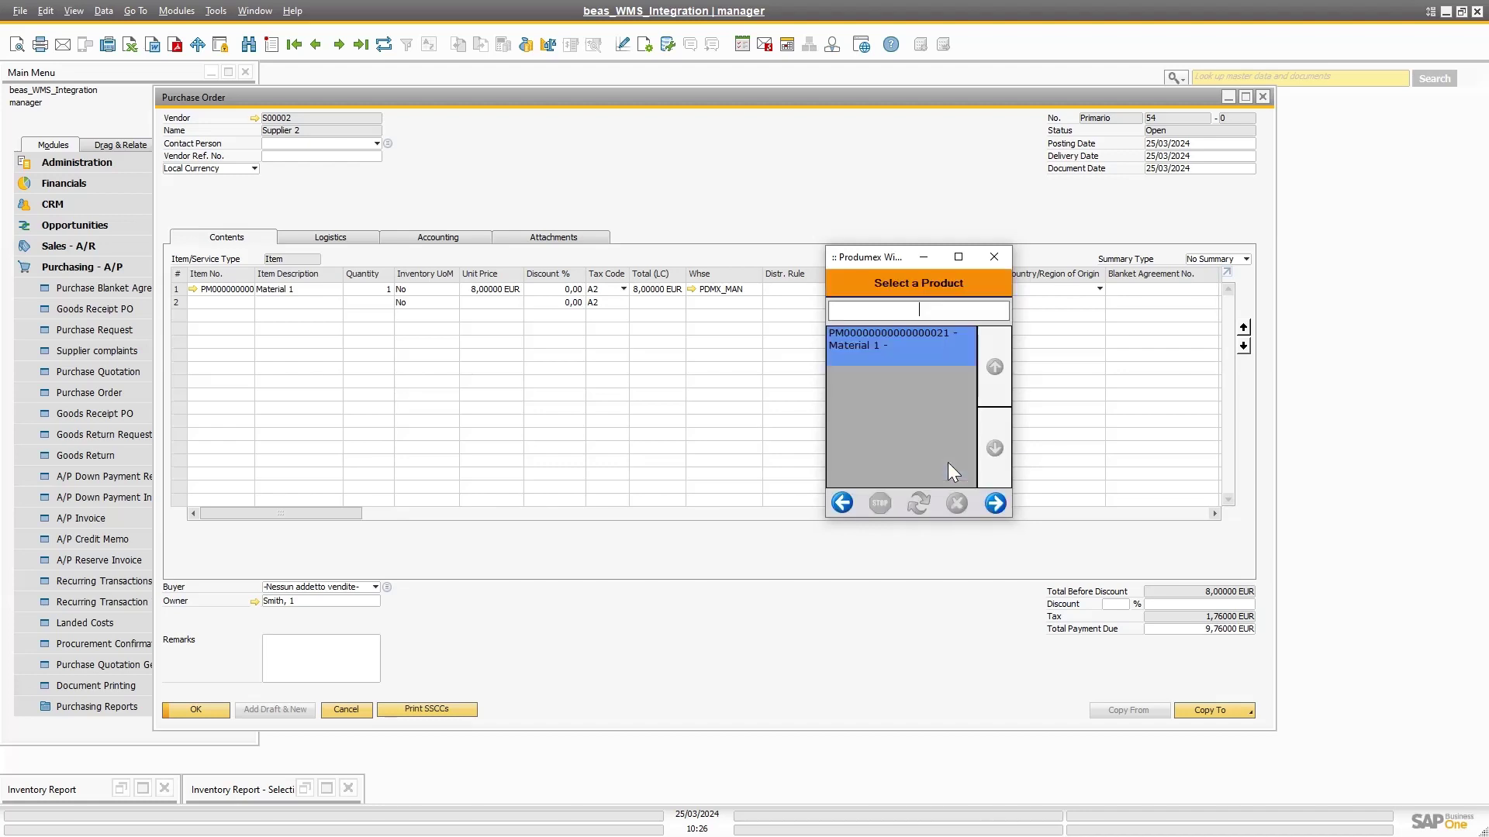
pyautogui.click(993, 504)
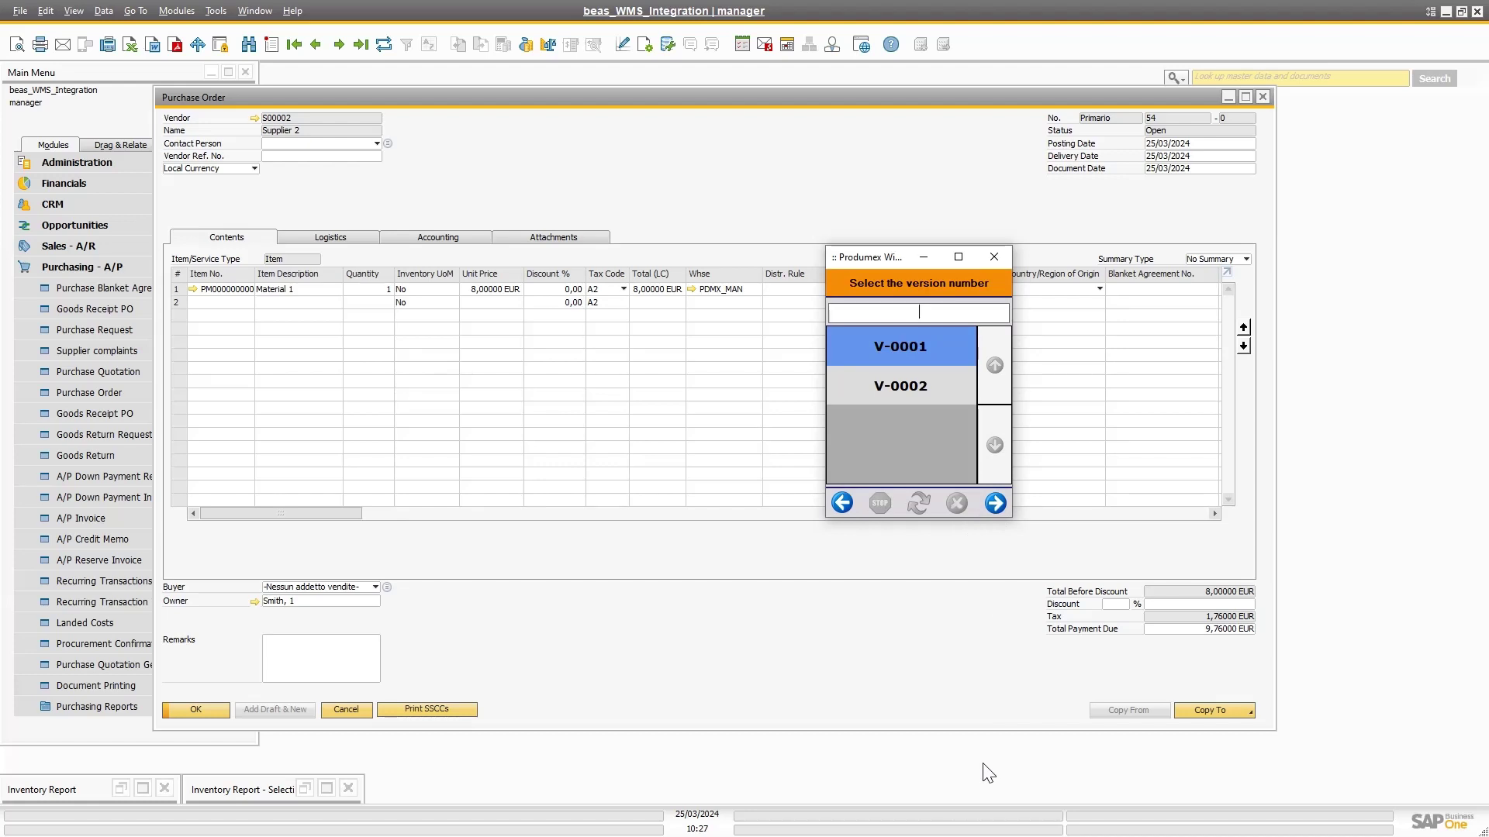
pyautogui.click(953, 385)
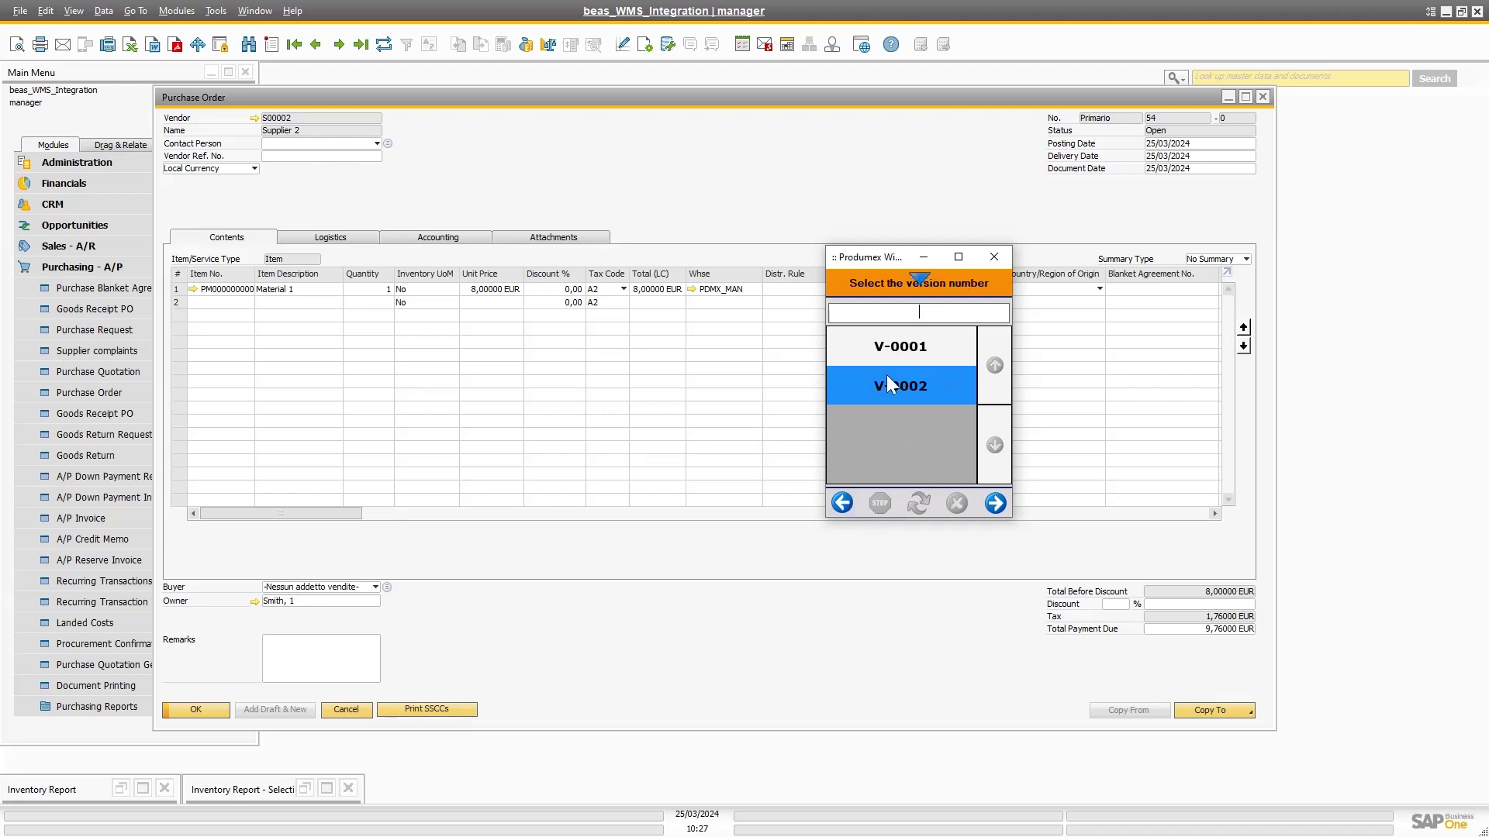
# Back out of the reception to the purchase functions and close the purchase order form.
pyautogui.click(843, 504)
pyautogui.click(842, 504)
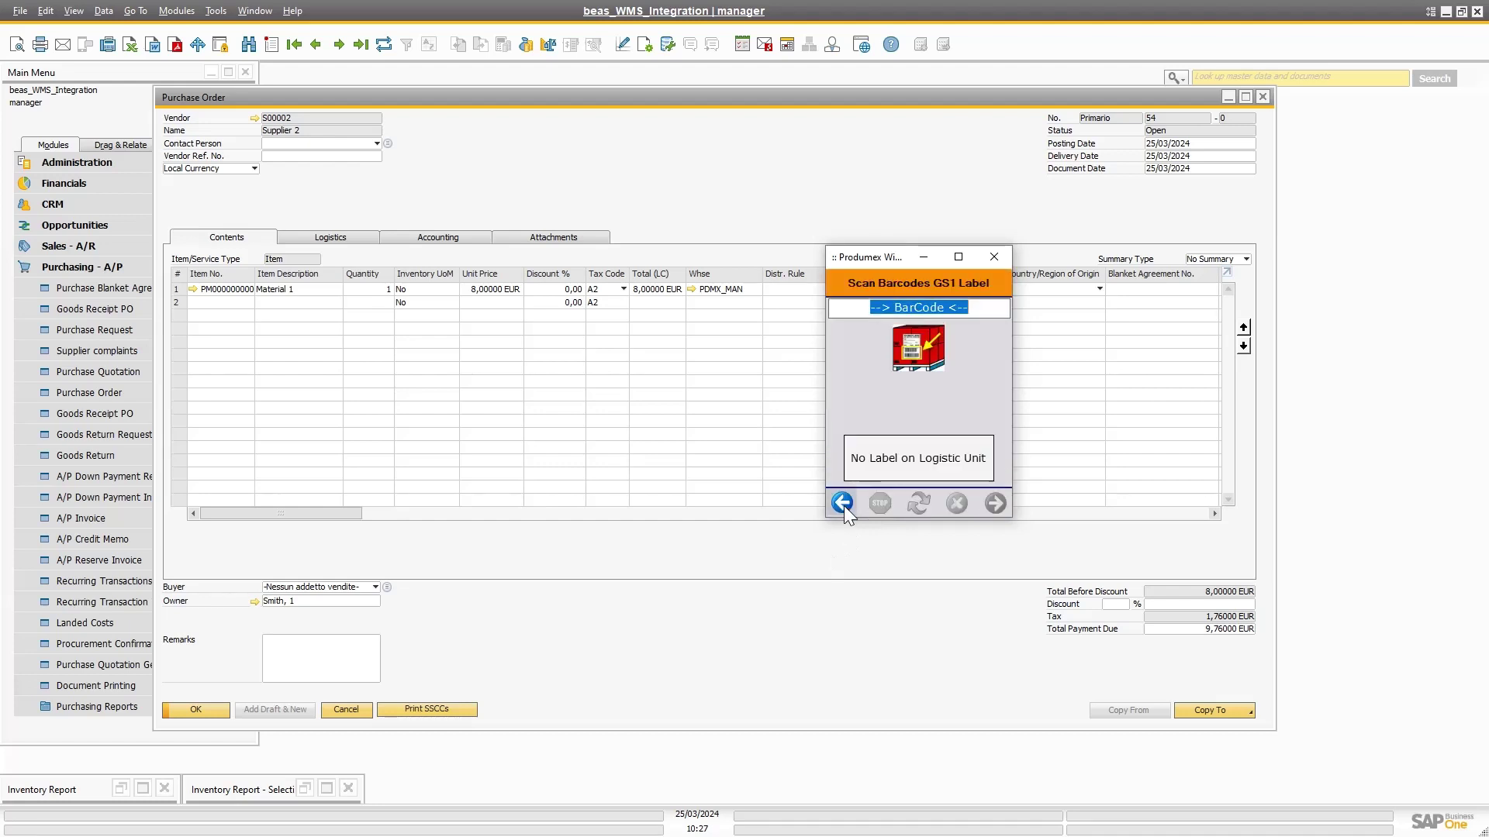
pyautogui.click(843, 504)
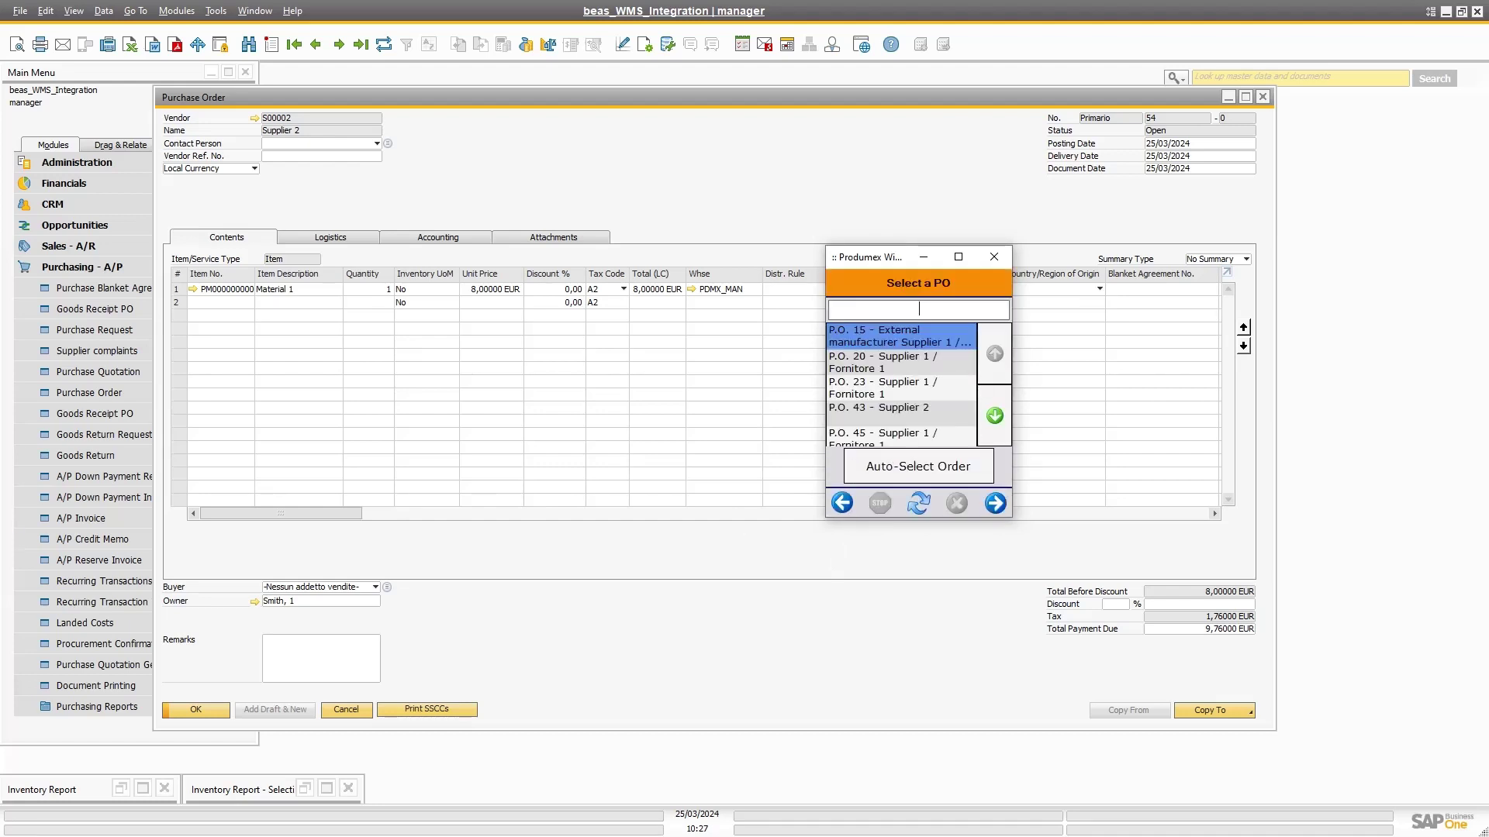
pyautogui.click(840, 504)
pyautogui.click(839, 506)
pyautogui.click(839, 505)
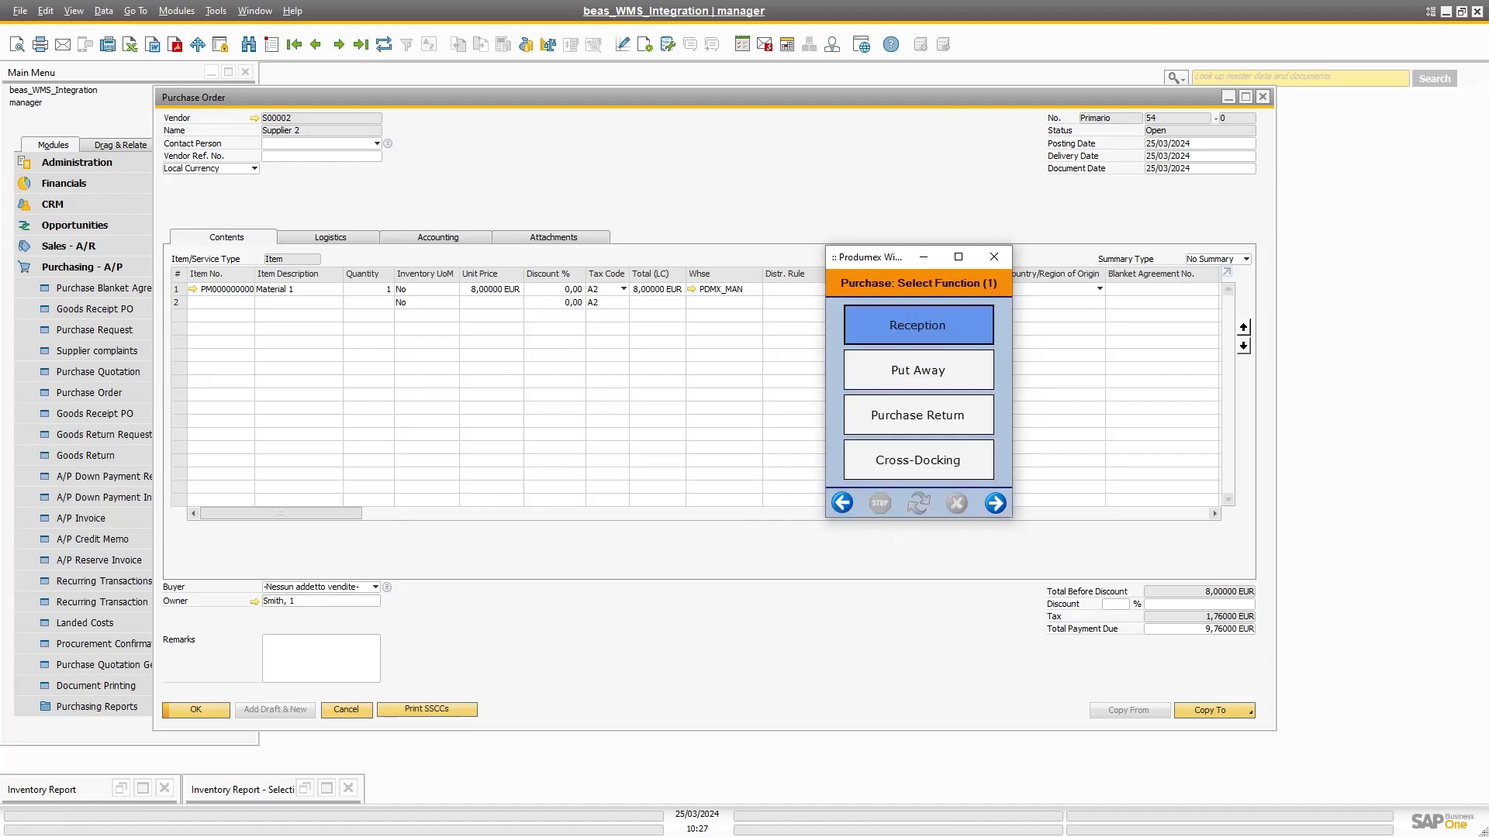
pyautogui.click(1263, 97)
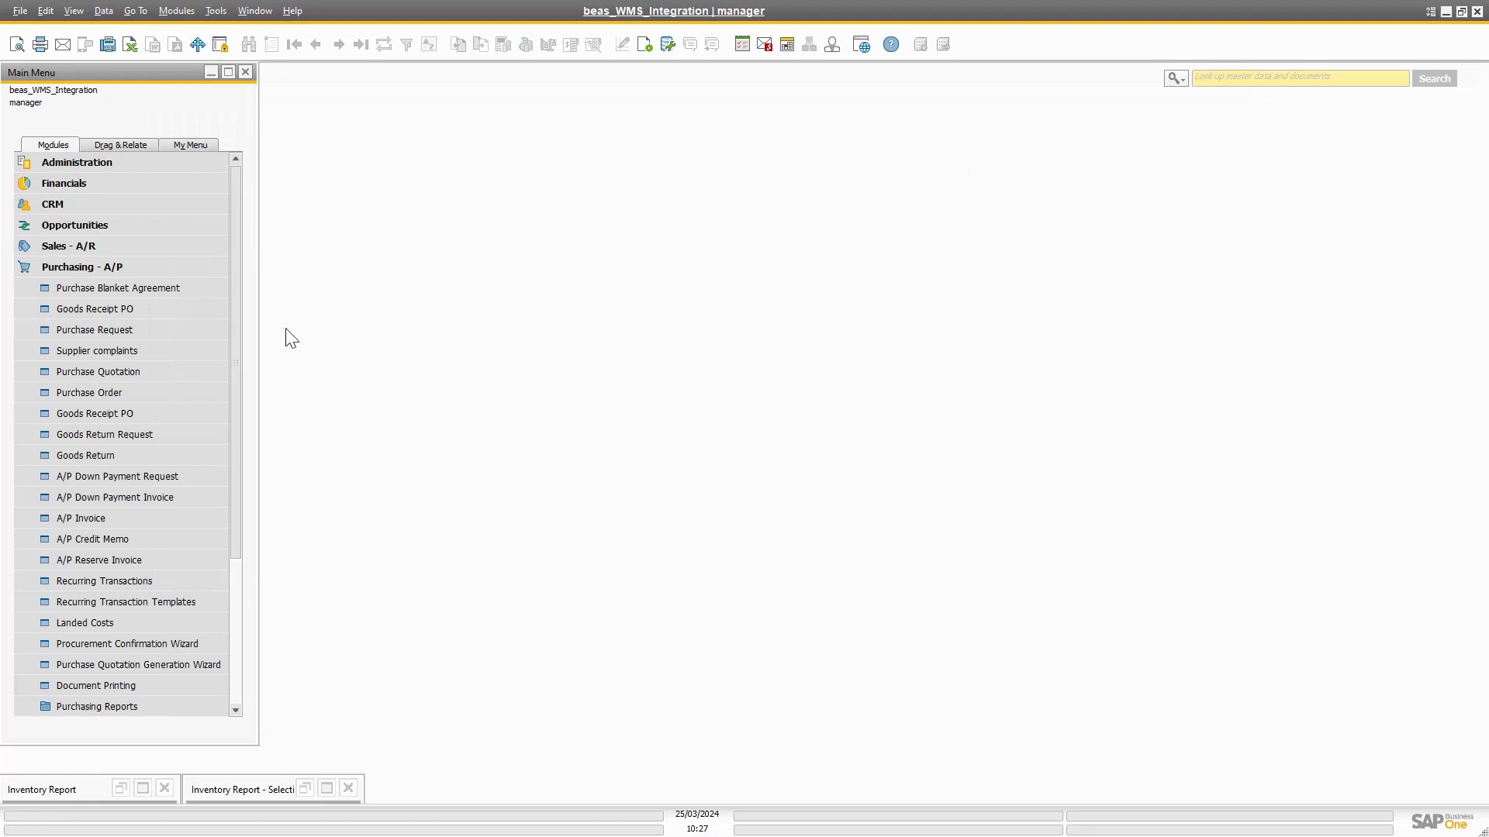
# Open the production work orders and filter them by the Picklist work order's document number.
pyautogui.click(77, 268)
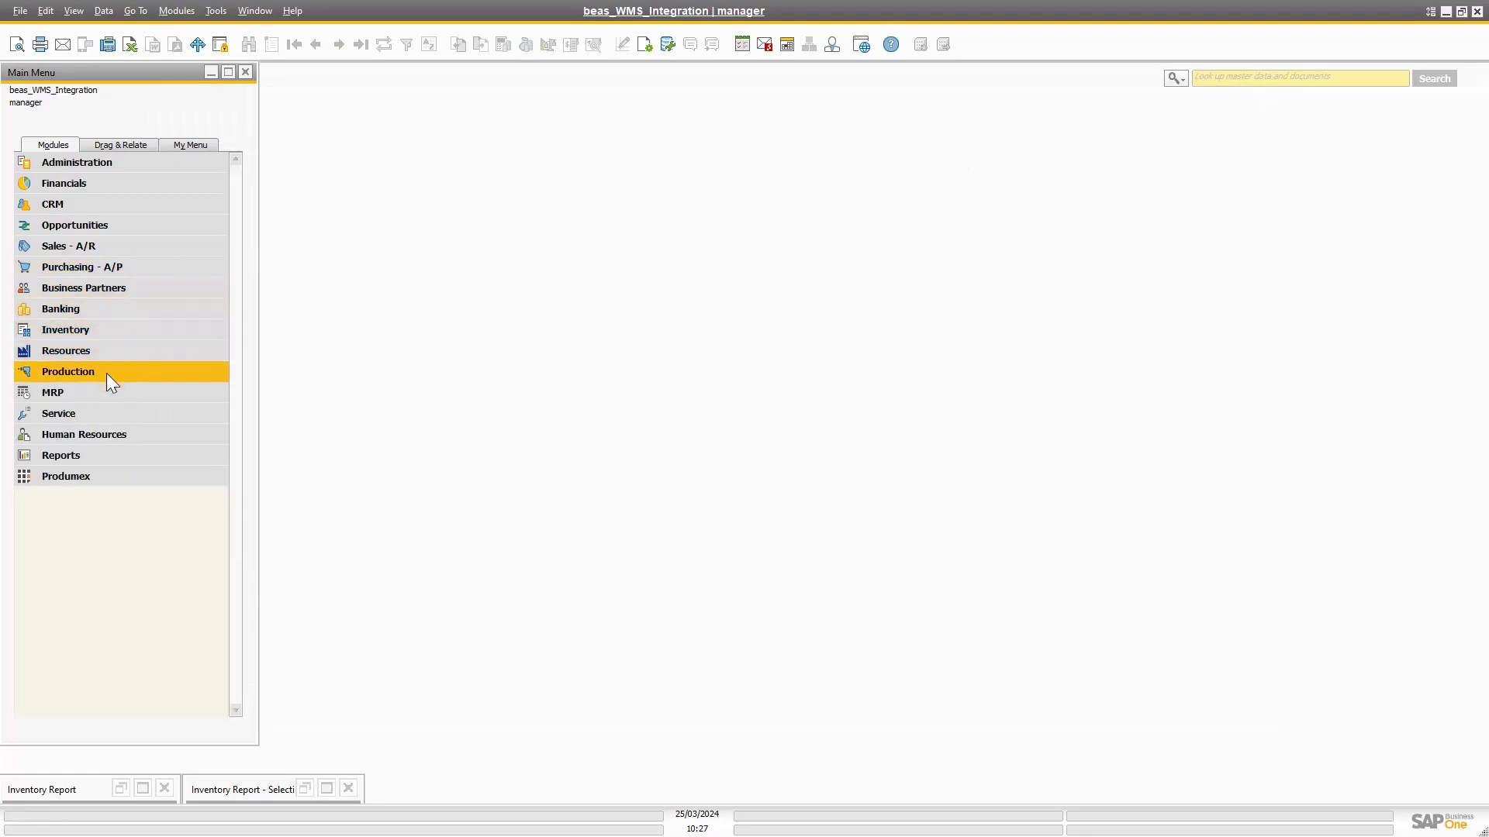
pyautogui.click(106, 374)
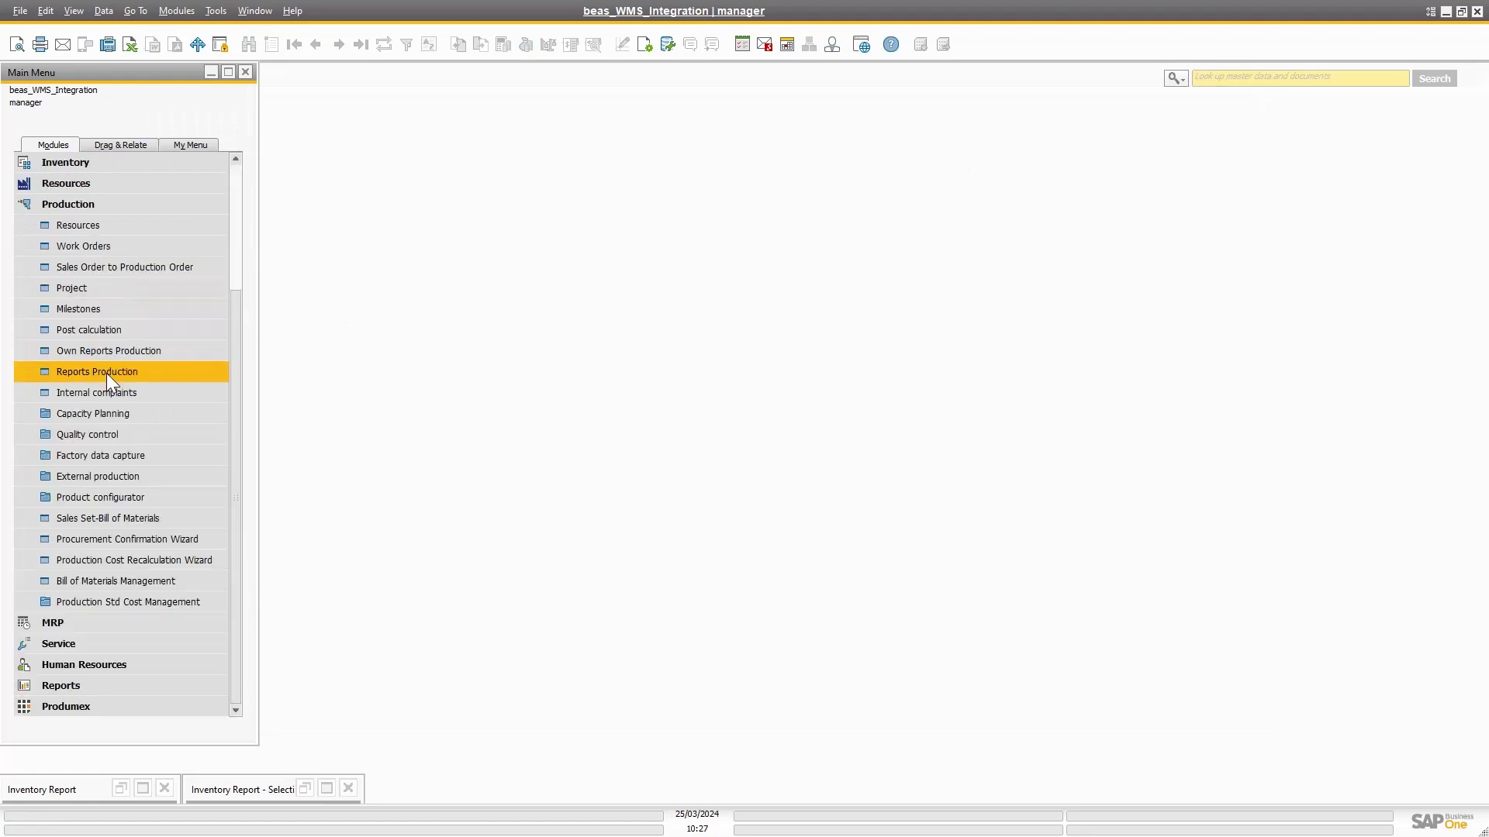
pyautogui.click(128, 248)
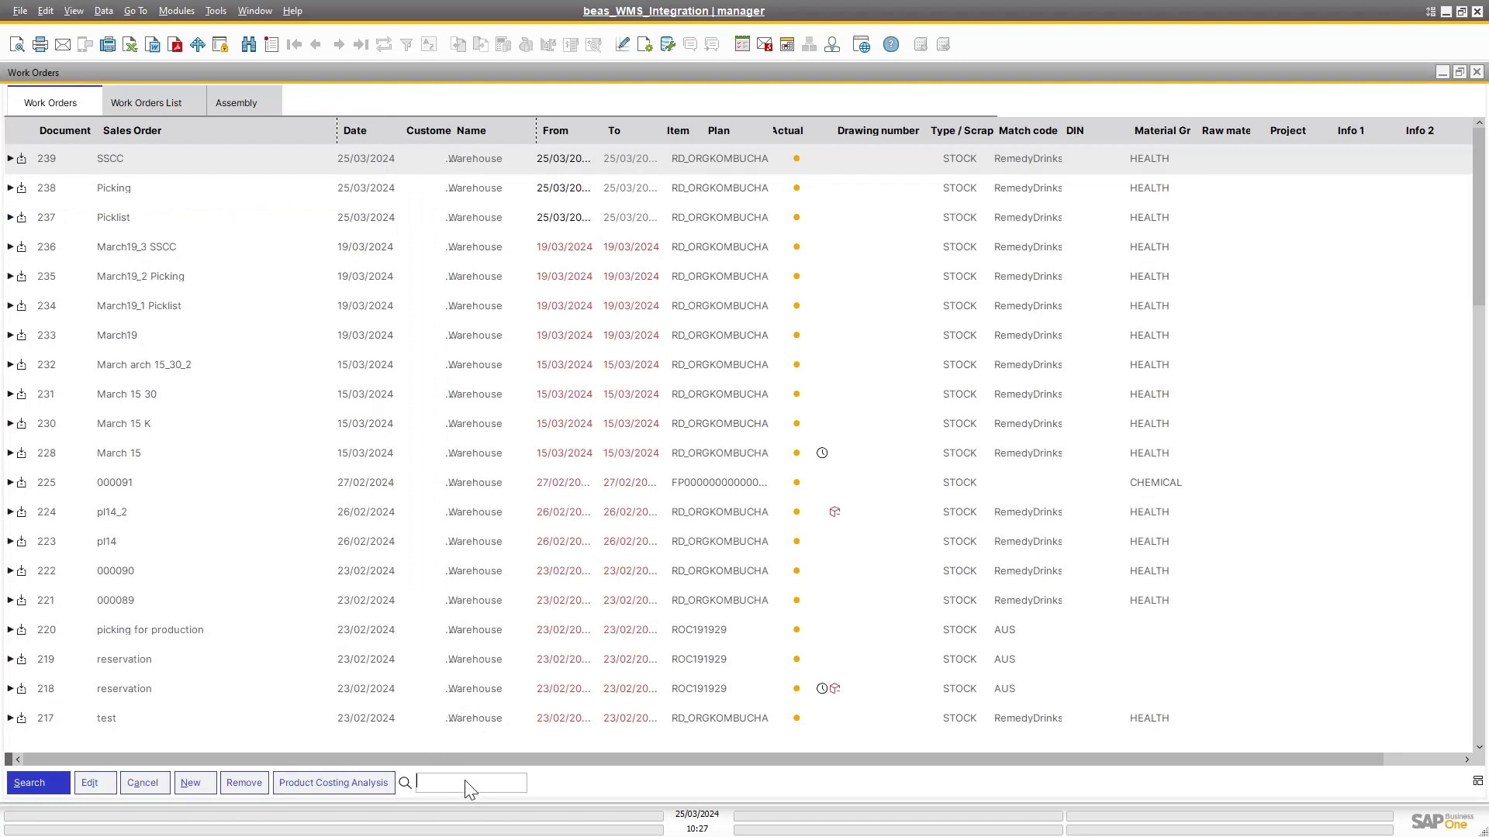
pyautogui.write('237')
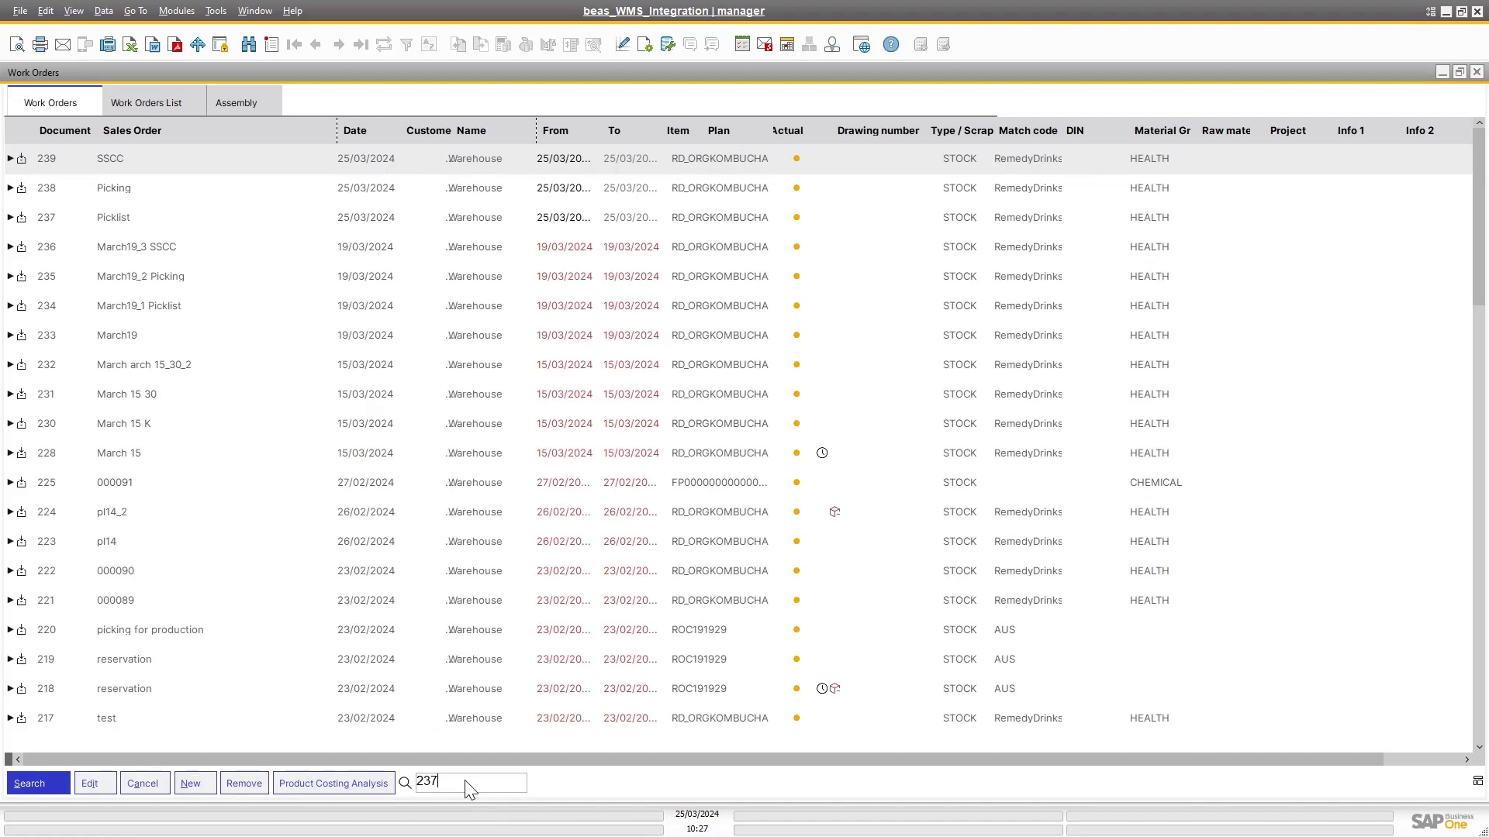
pyautogui.press('Return')
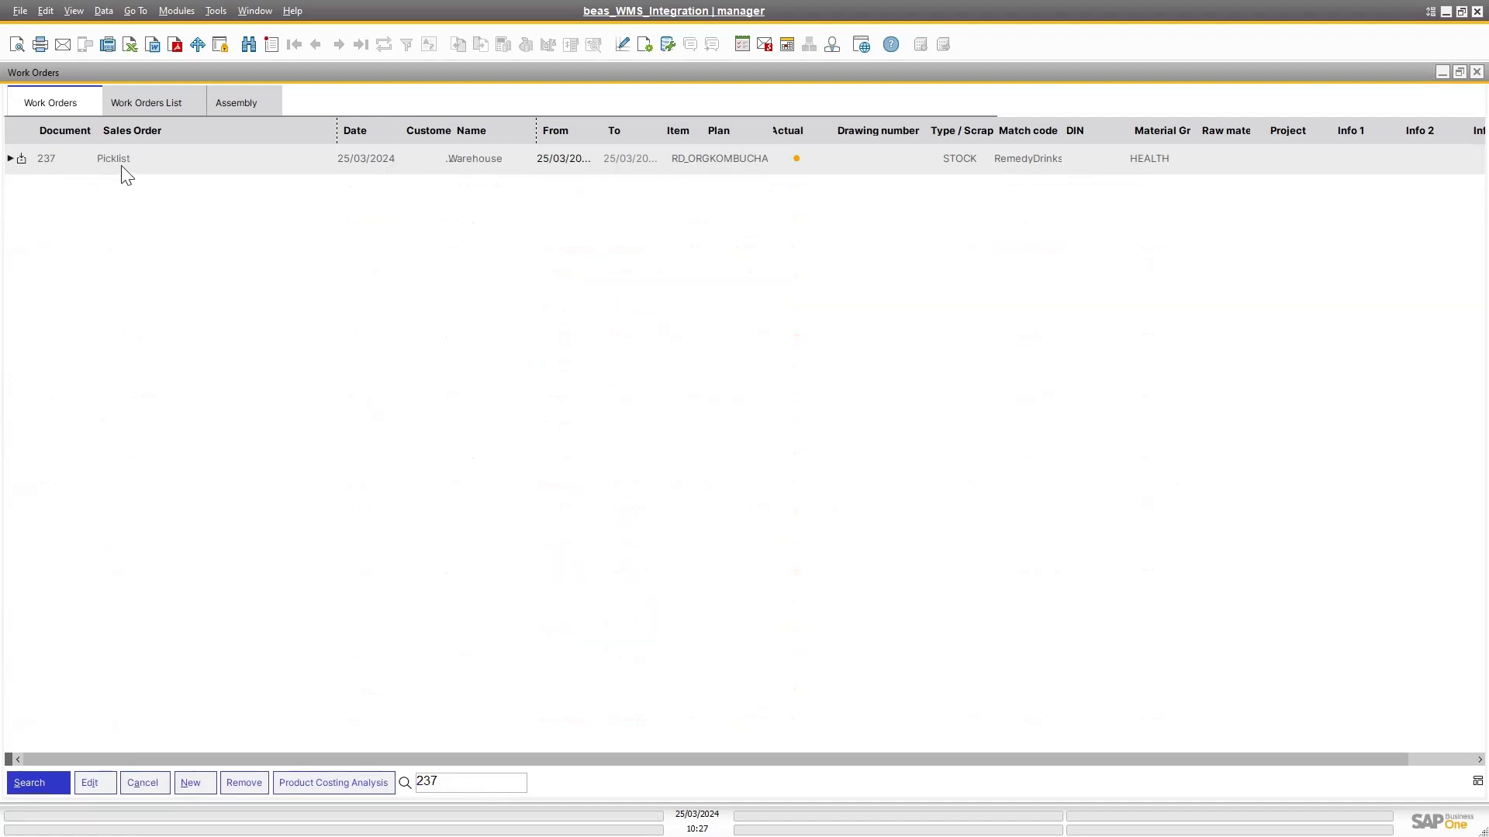
# Expand the Picklist work order and its RD_ORGKOMBUCHA assembly down to the materials and operations.
pyautogui.click(10, 158)
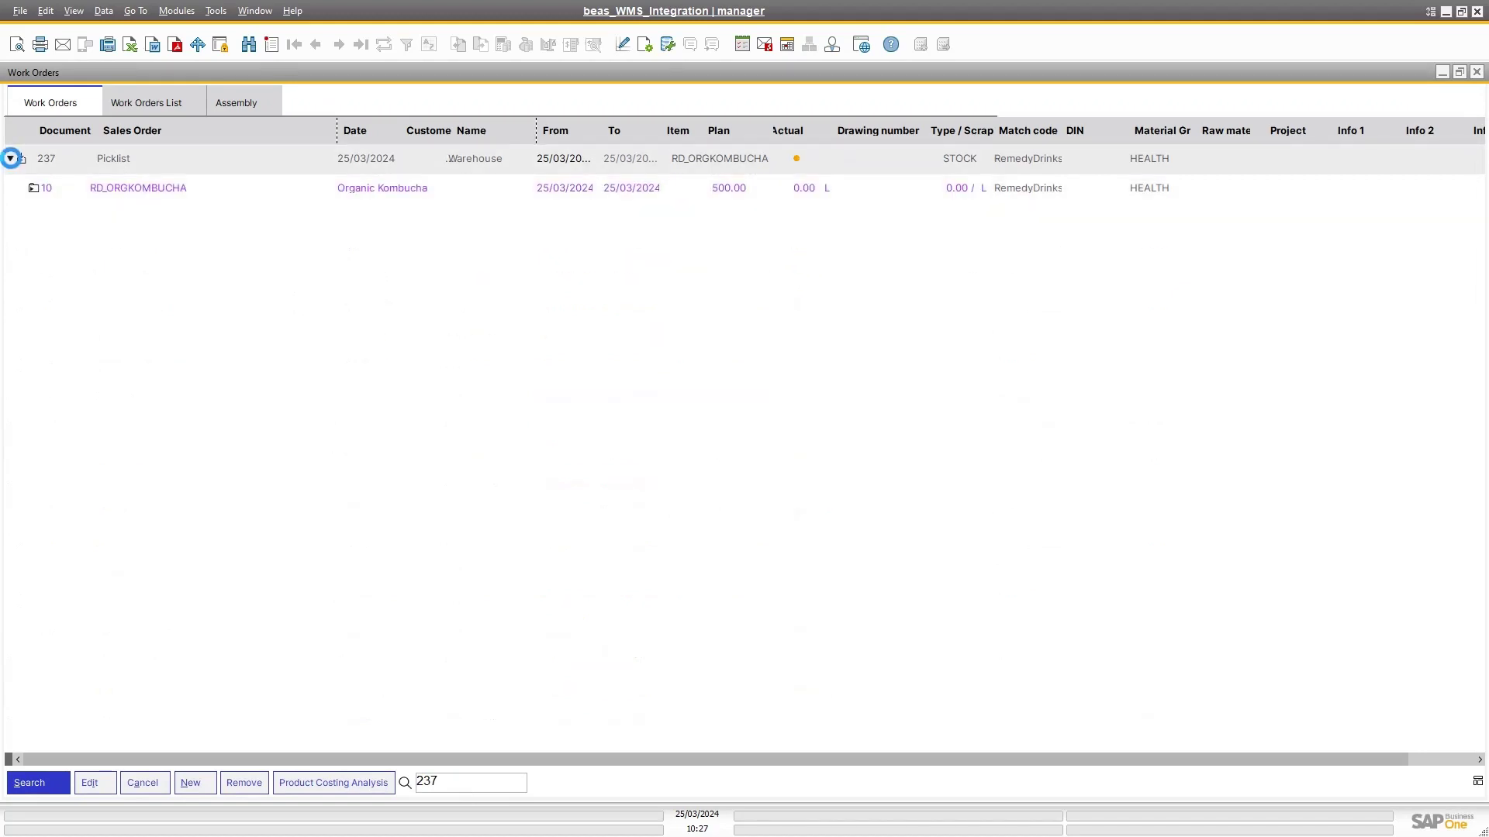
pyautogui.click(35, 192)
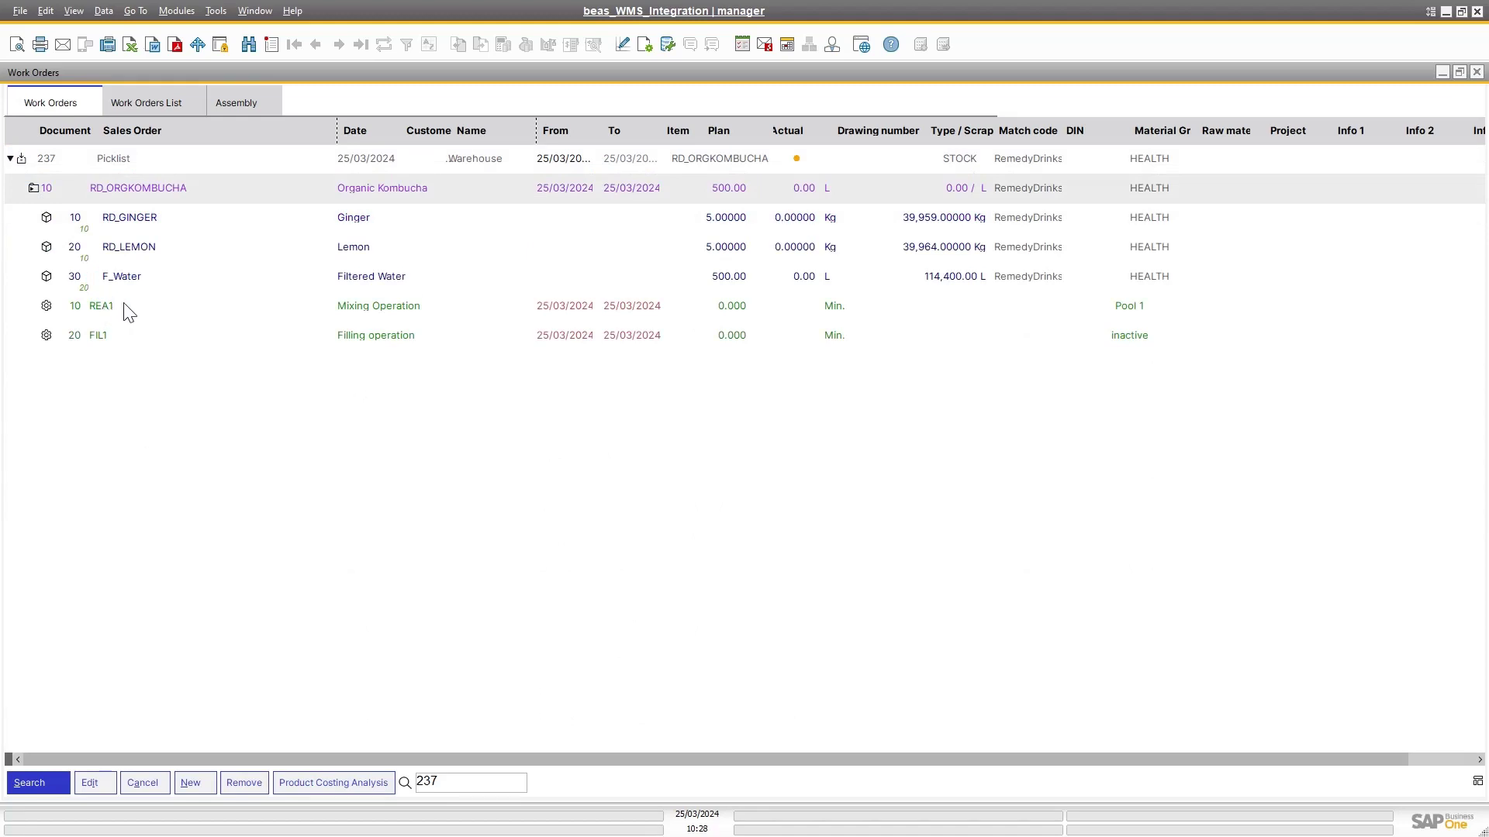
pyautogui.click(155, 200)
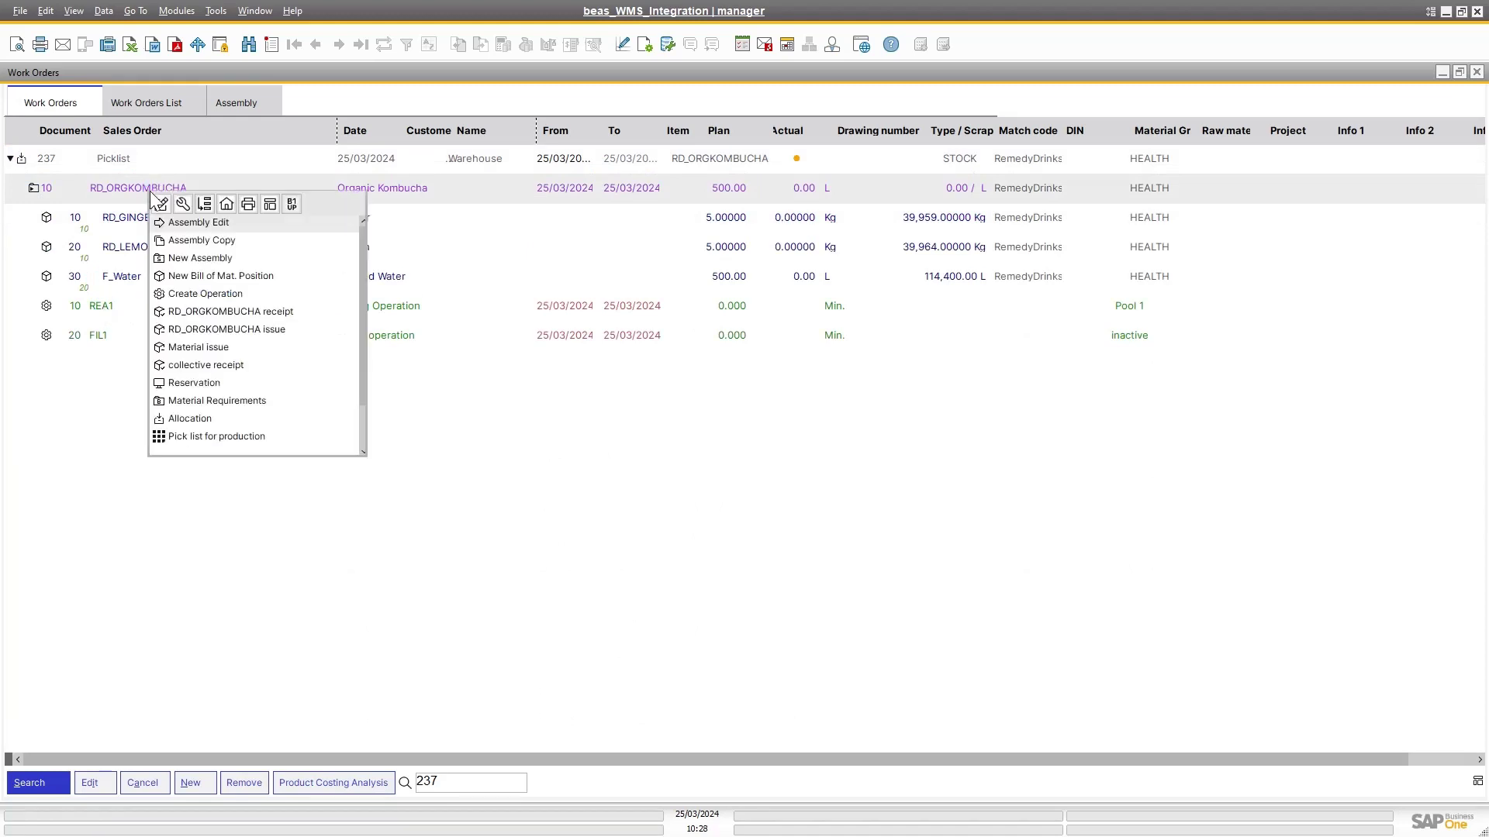
pyautogui.click(133, 223)
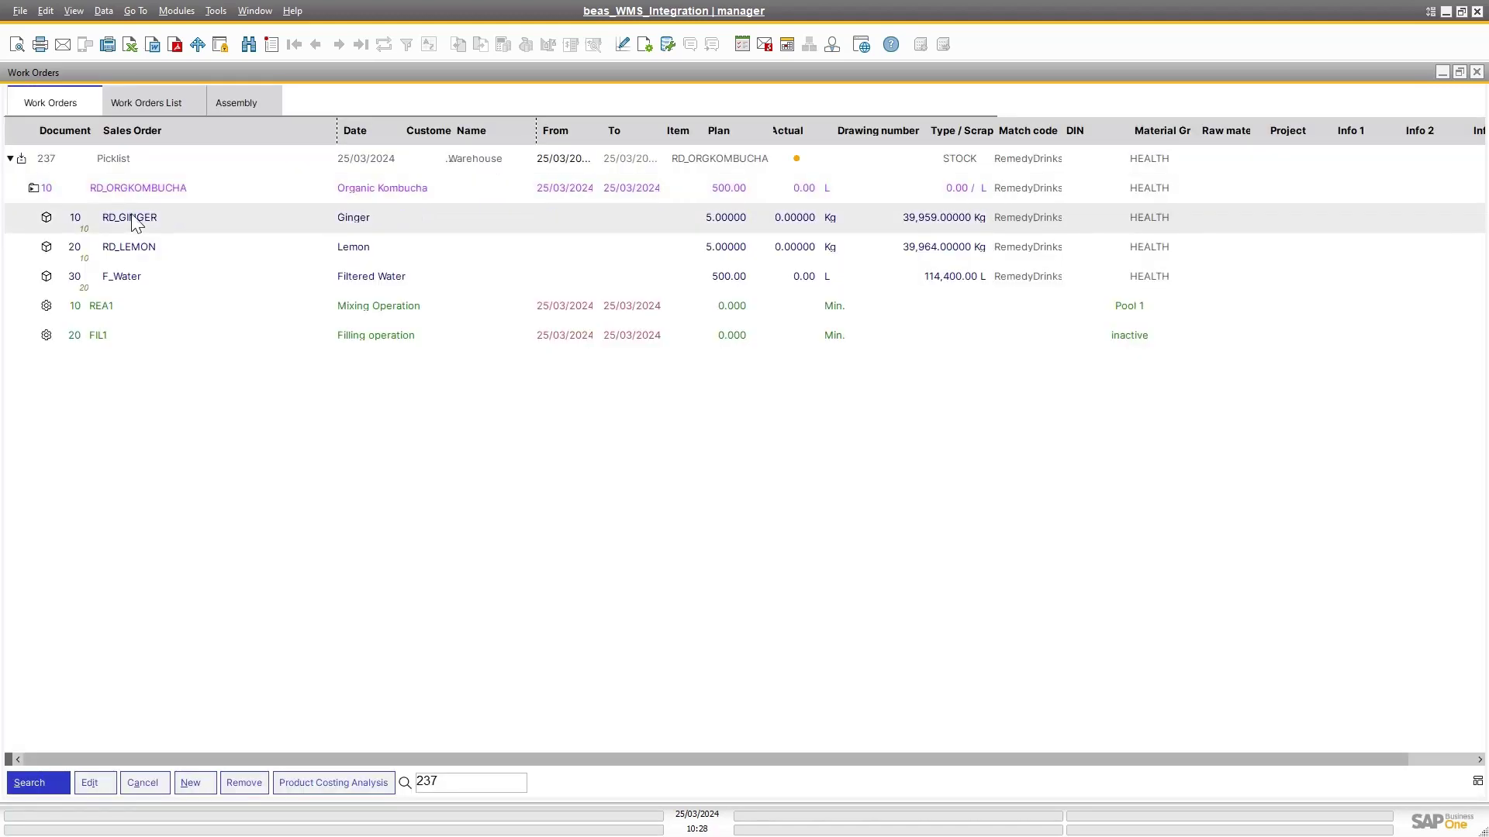
# Open the pick list for production for the RD_ORGKOMBUCHA assembly and pre-assign the request quantities of all materials.
pyautogui.rightClick(137, 188)
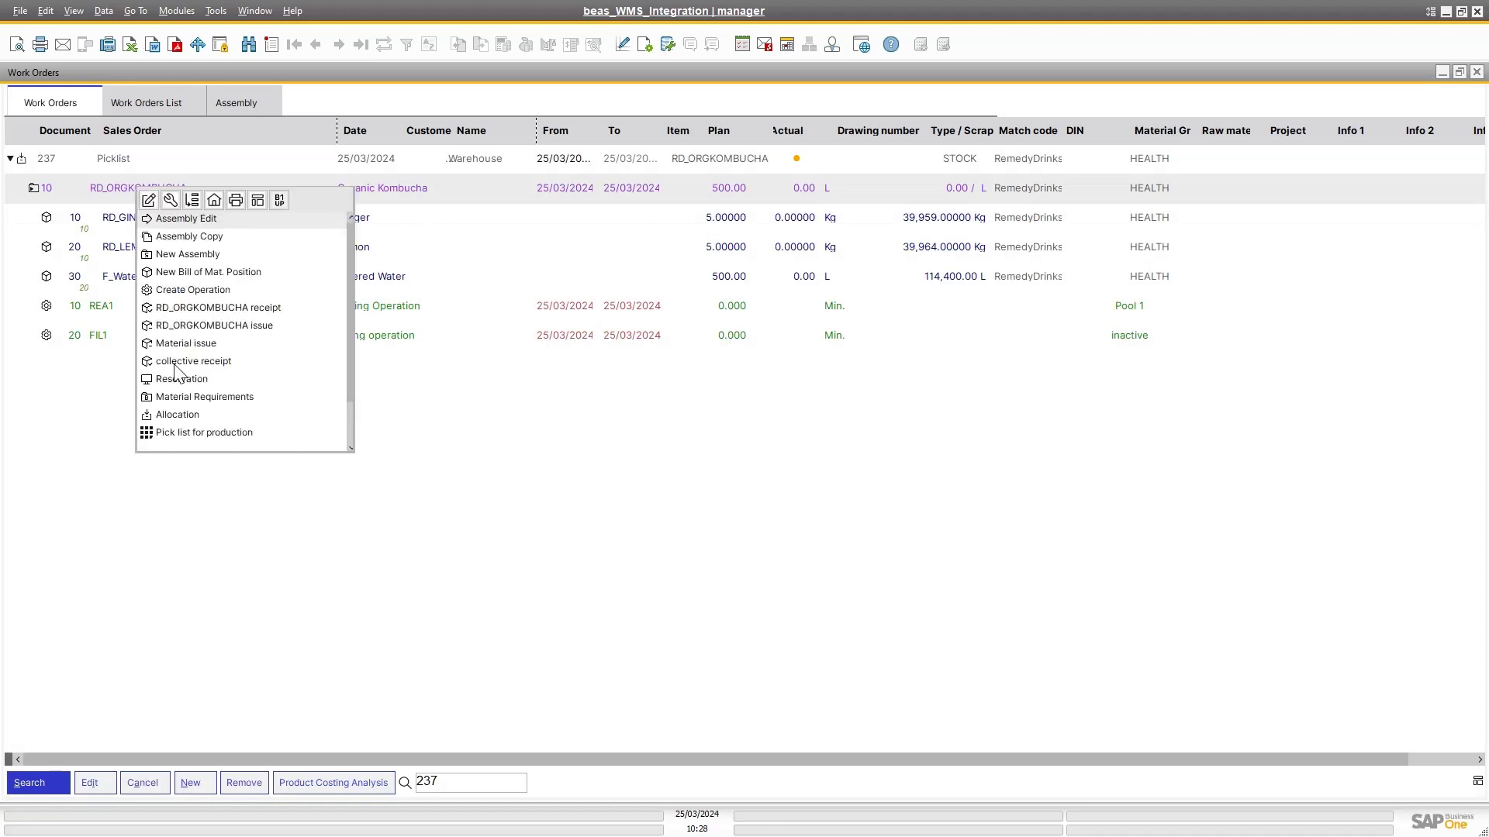
pyautogui.click(208, 432)
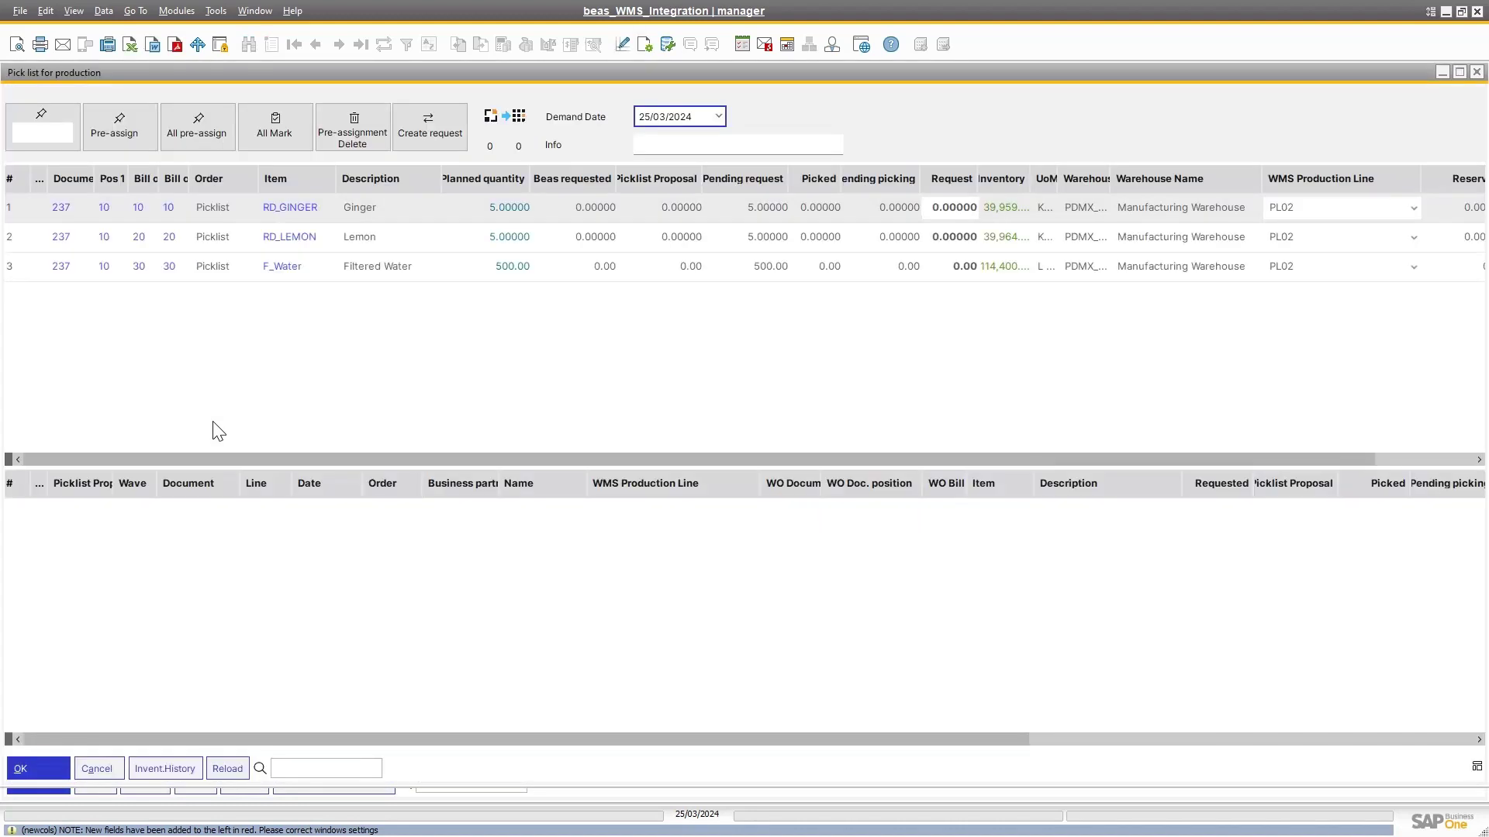
pyautogui.click(200, 133)
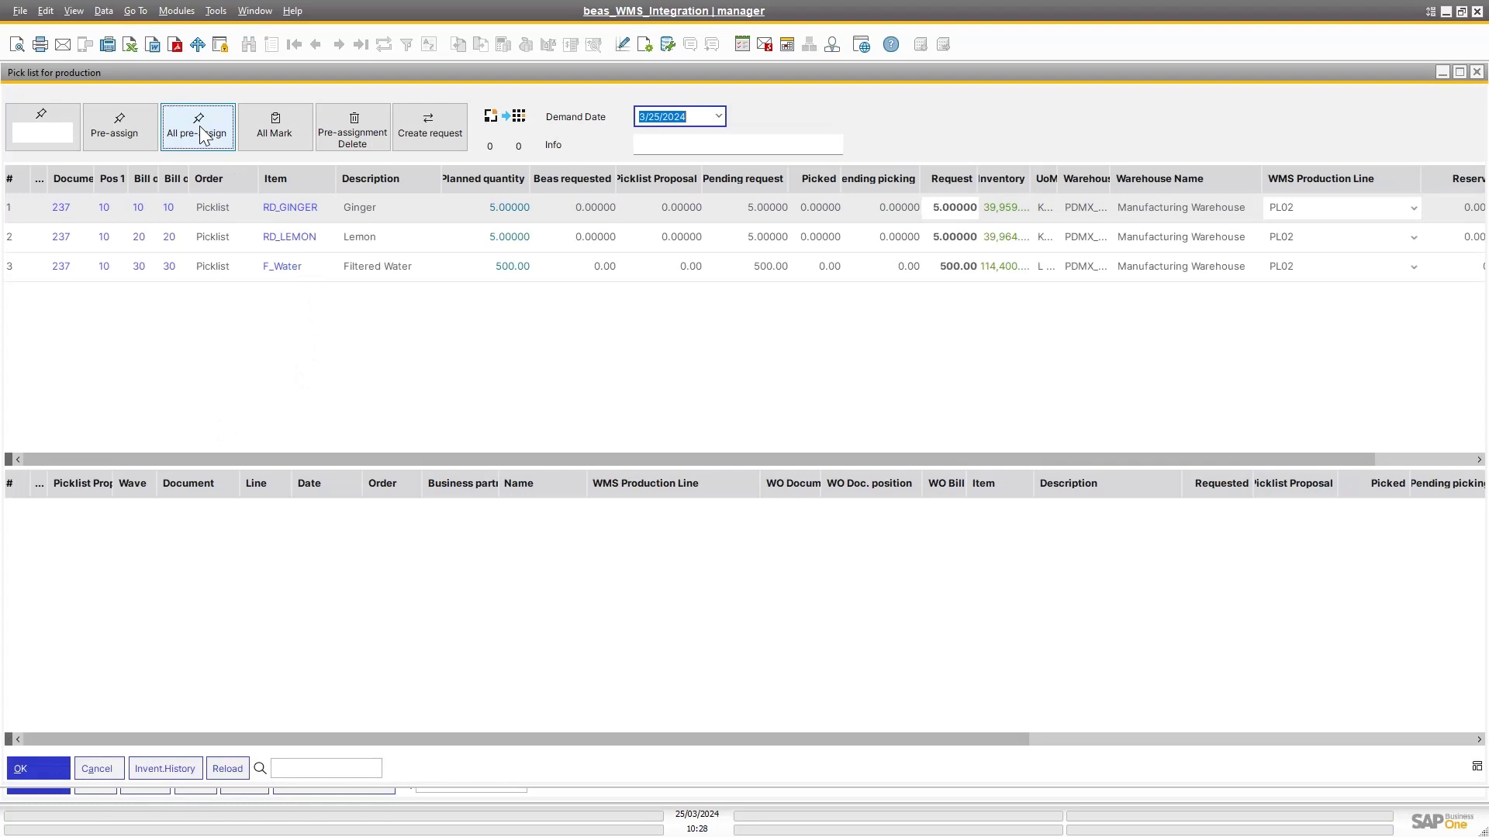